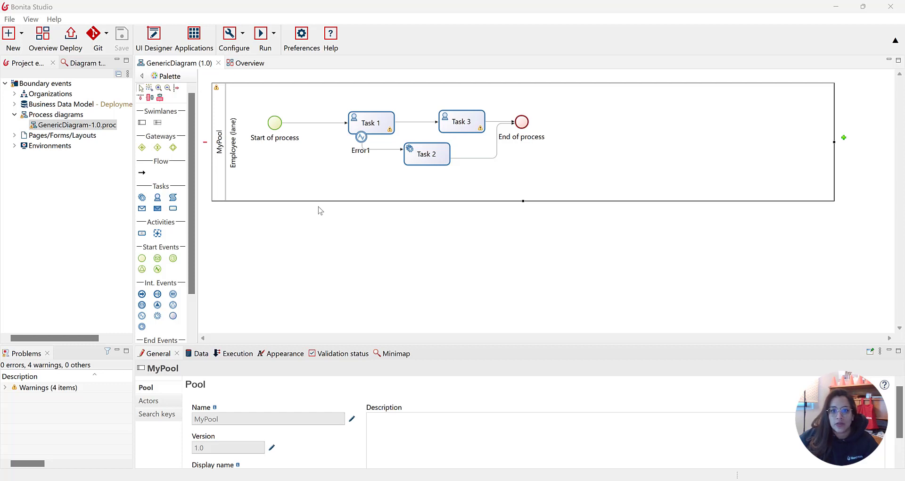
Install the Groovy connector extension from the Bonita Marketplace, searching for groovy
click(43, 37)
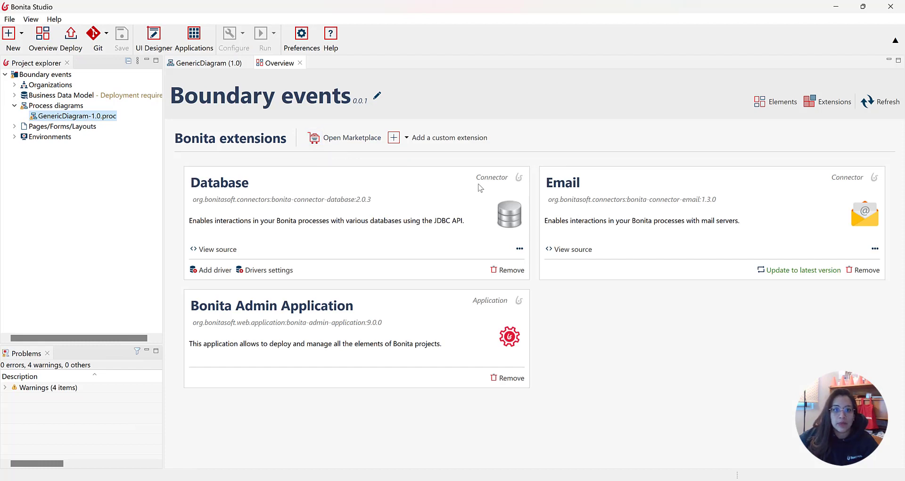
click(354, 137)
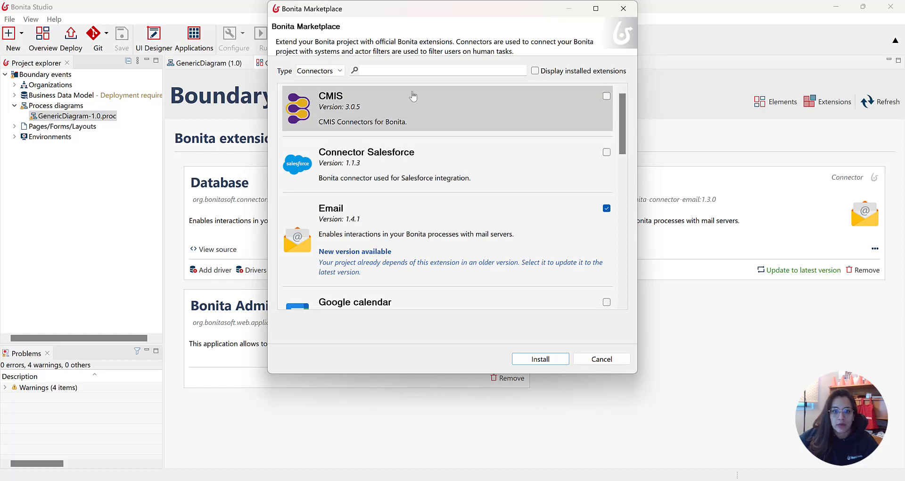
click(413, 73)
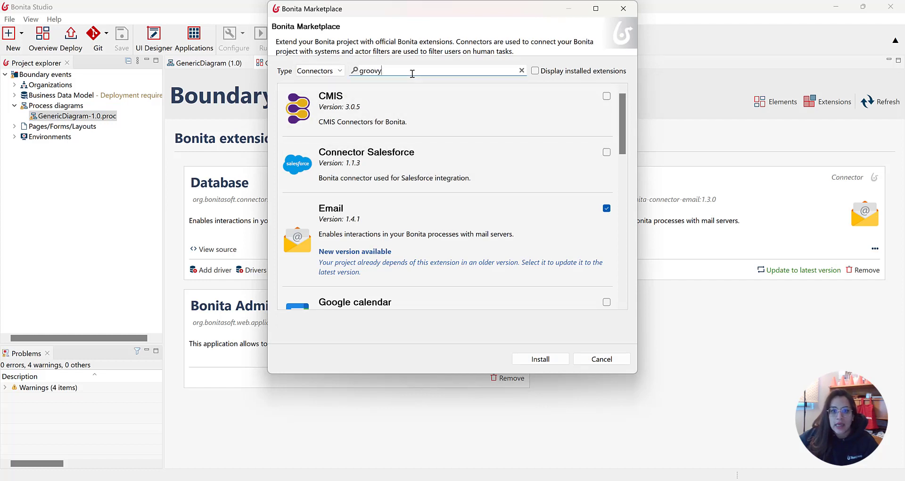
click(617, 97)
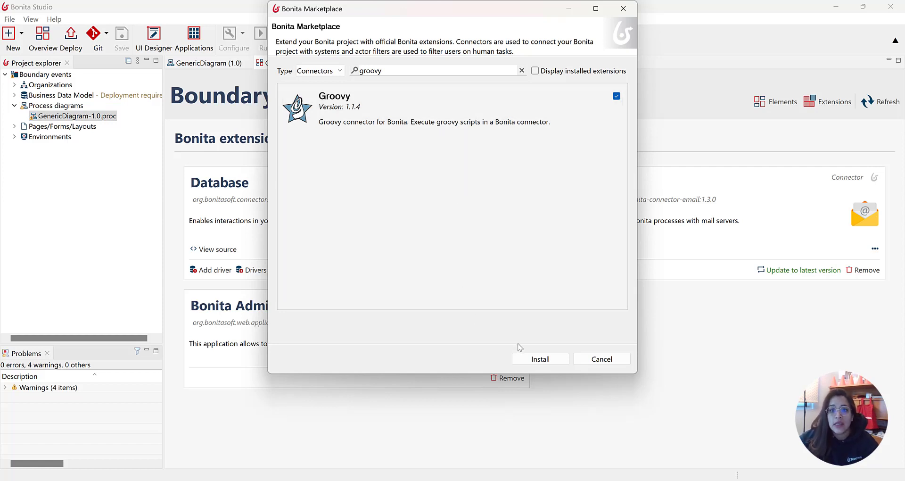
click(533, 360)
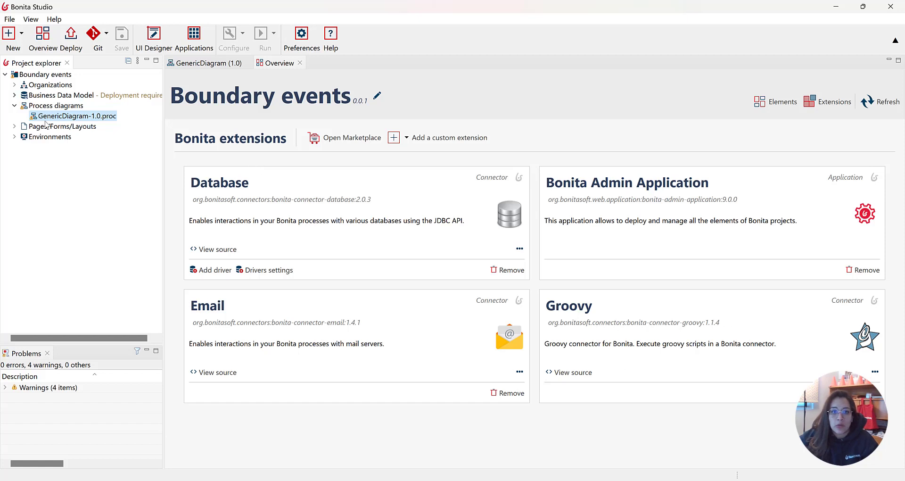
Open the process diagram and add a Groovy script connector to Task 1's connectors in
double_click(97, 115)
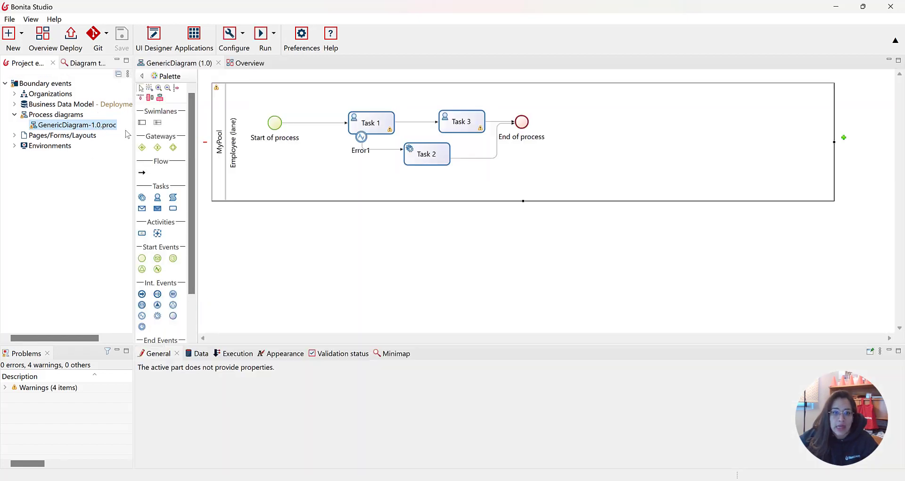
click(372, 122)
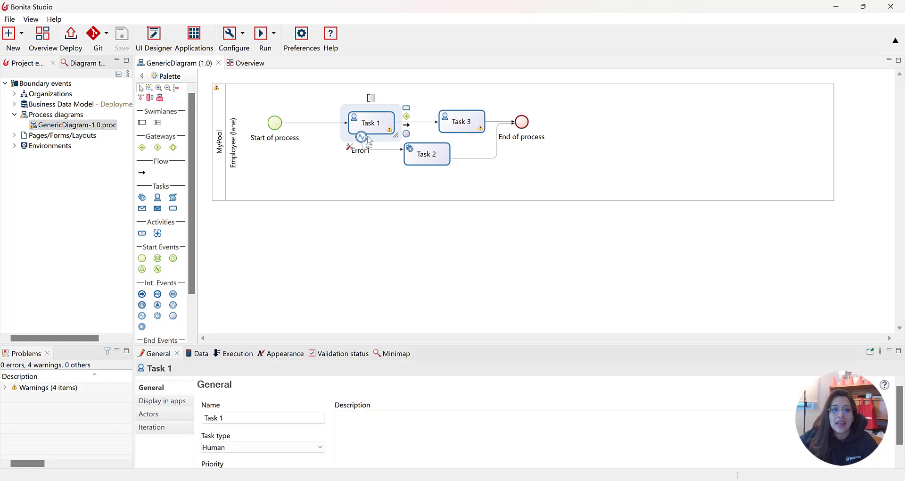
drag(452, 344, 452, 299)
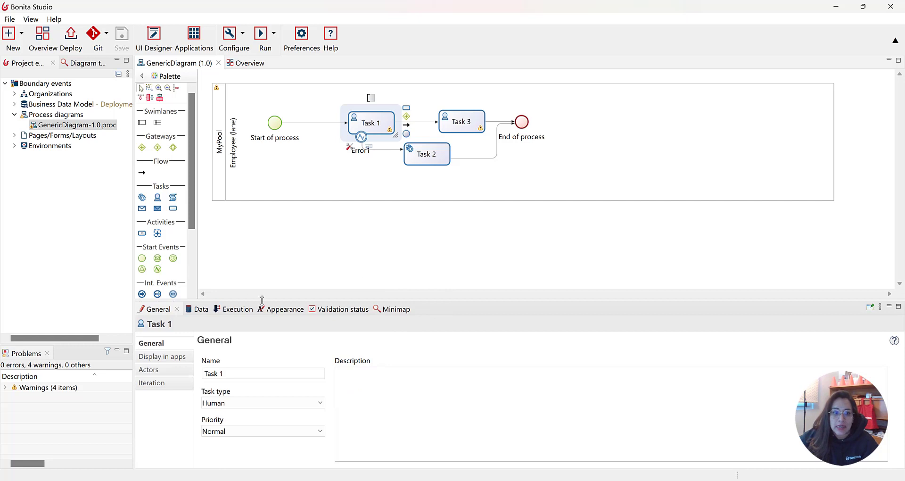
click(231, 314)
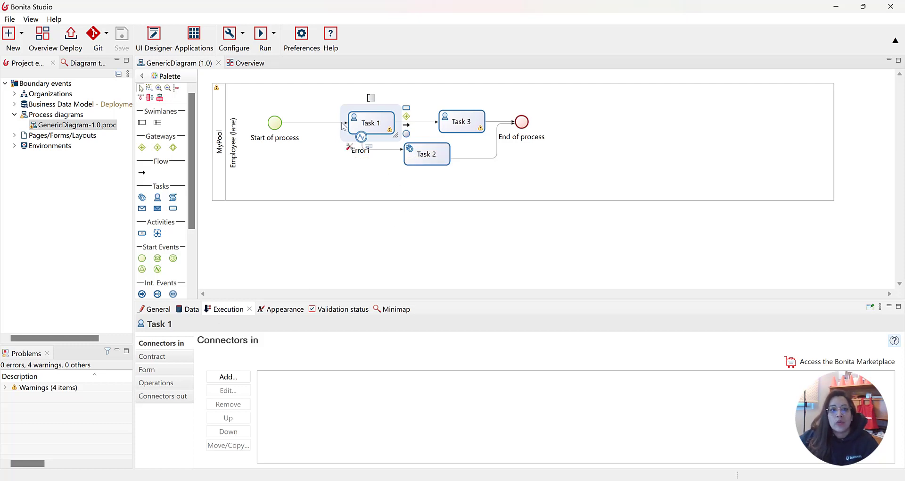
click(228, 376)
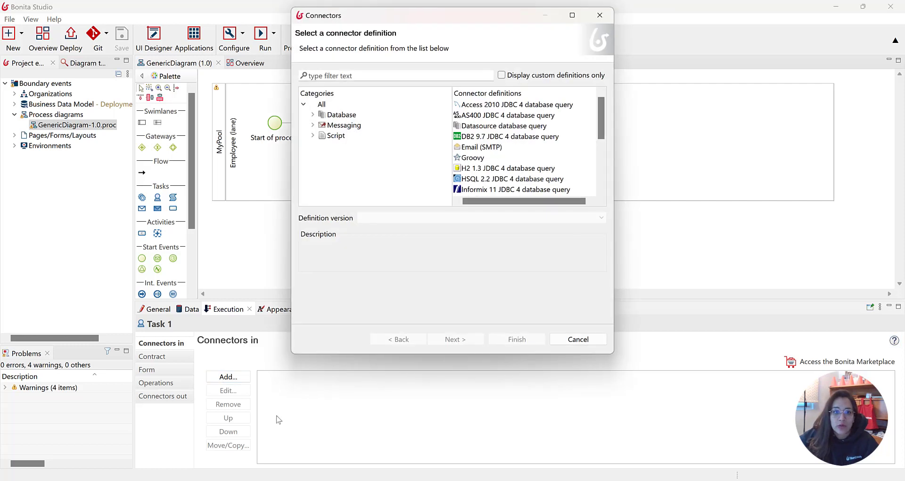
click(315, 138)
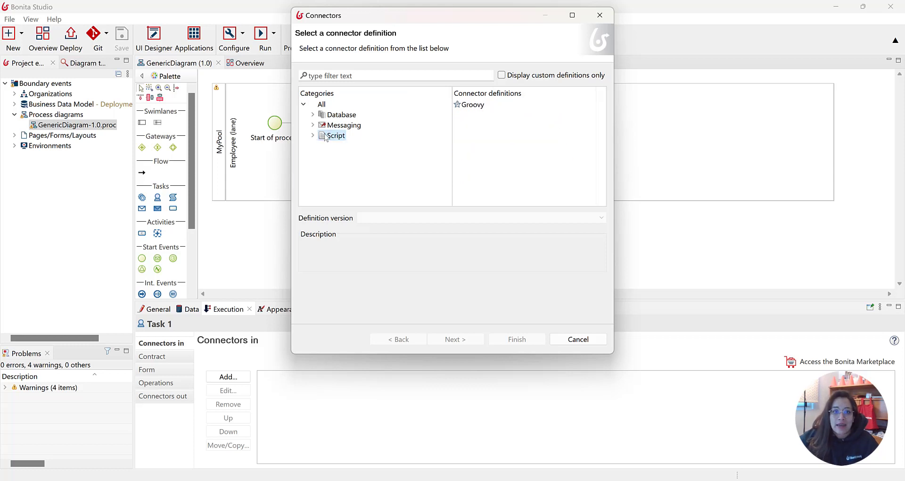
click(474, 105)
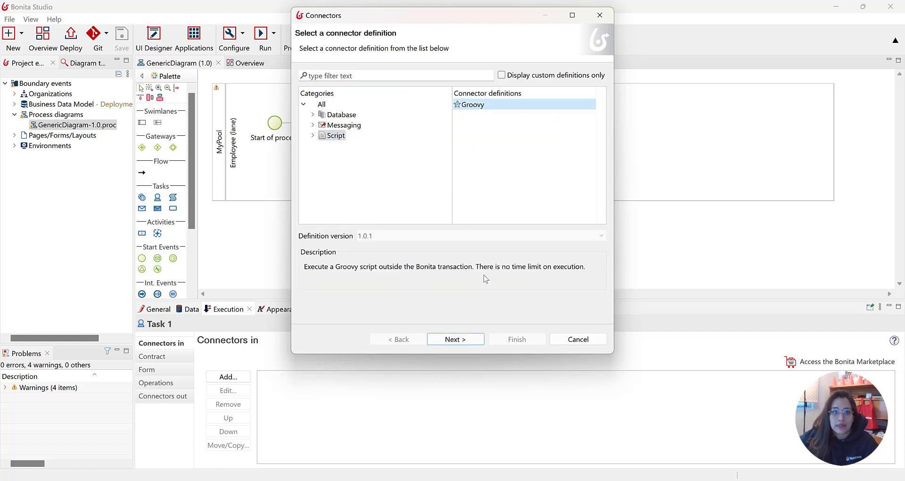
click(455, 339)
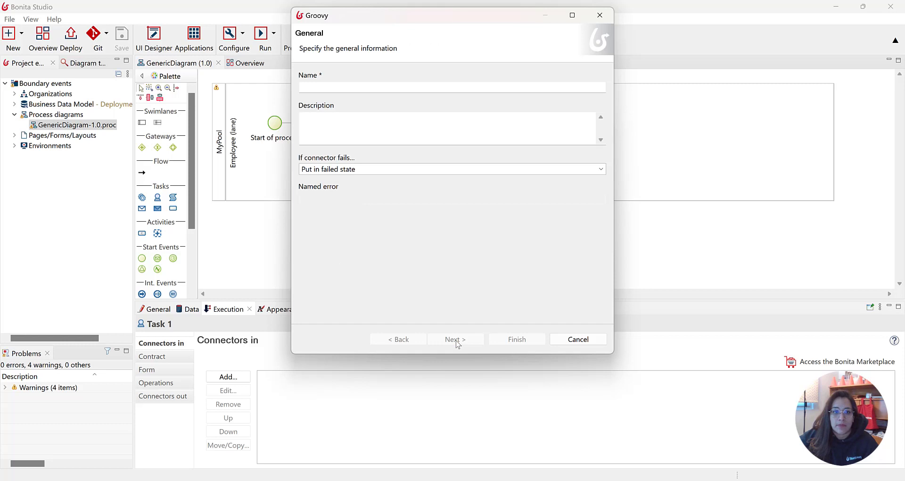
Name the connector BPMErrorHandling
click(425, 89)
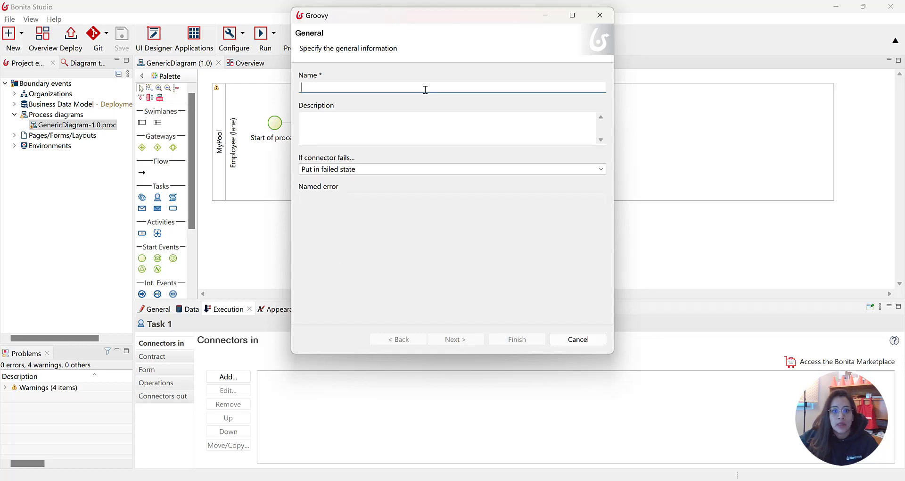
text(Error)
text(BPM)
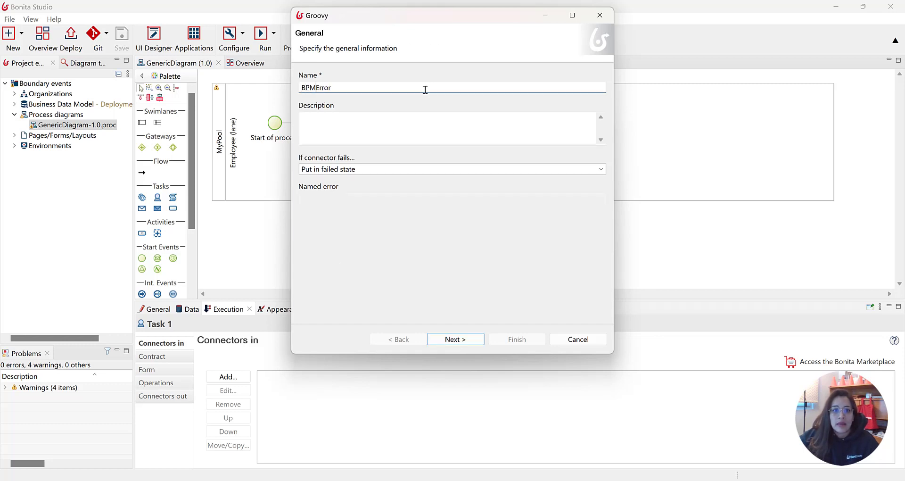
text(Handling)
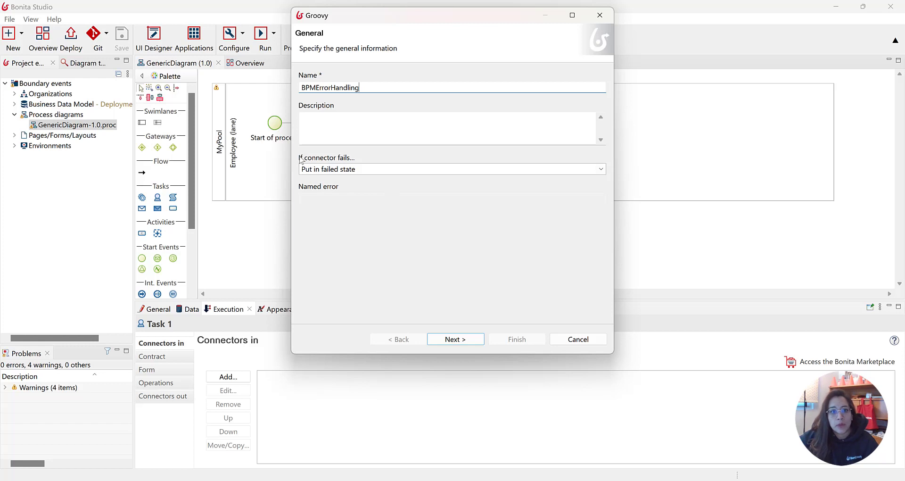
Set the connector failure behaviour to Throw error event, paste the named error, and continue to the script page
click(367, 170)
click(600, 169)
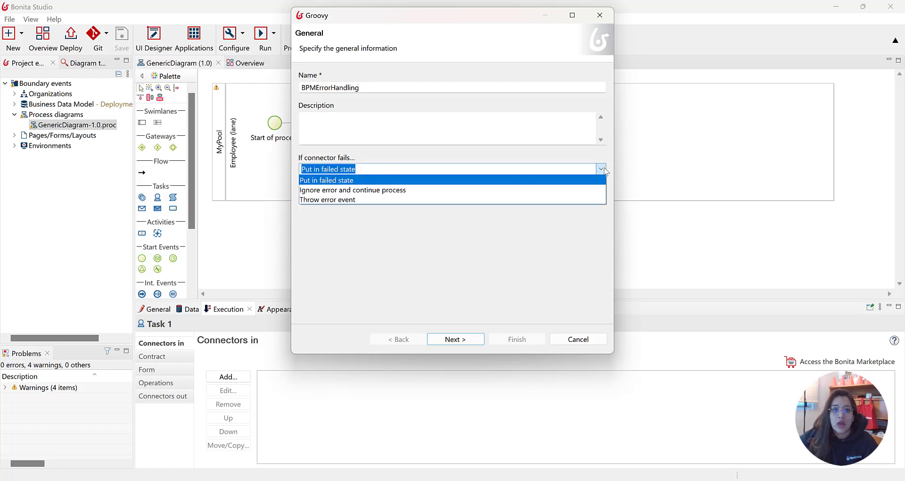
click(360, 199)
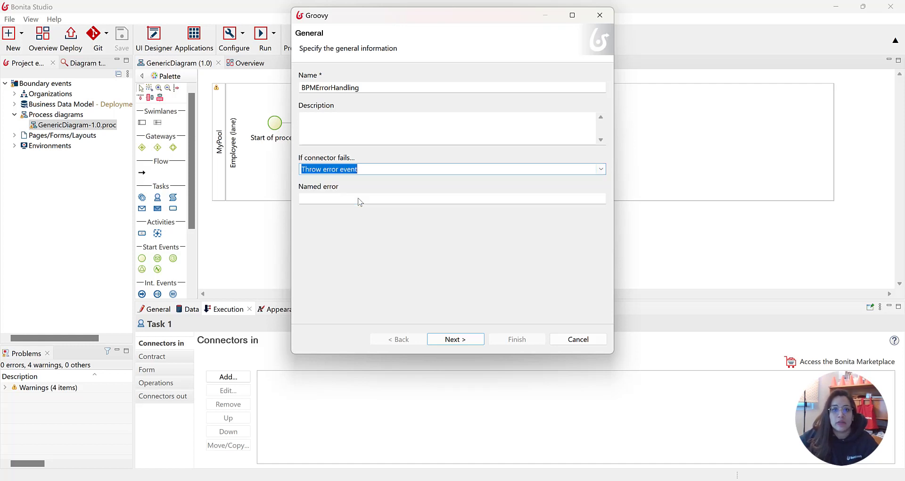
click(360, 200)
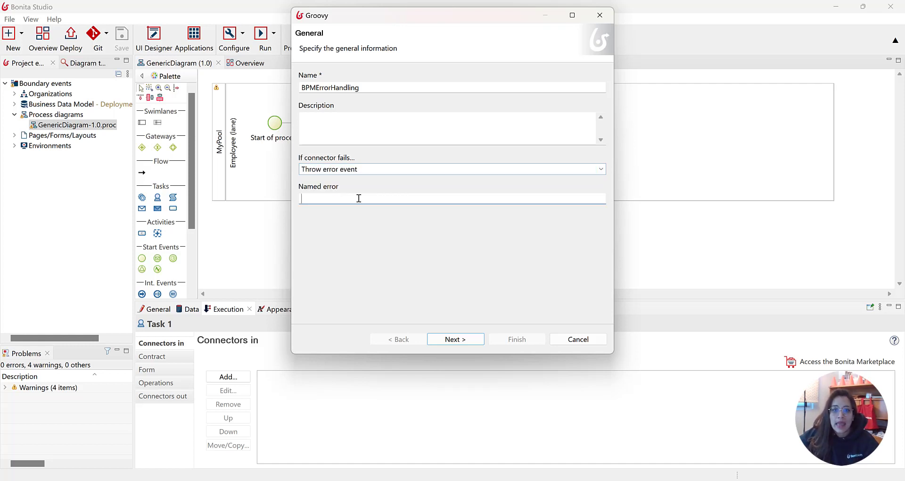
text(MyTask1Error)
click(465, 339)
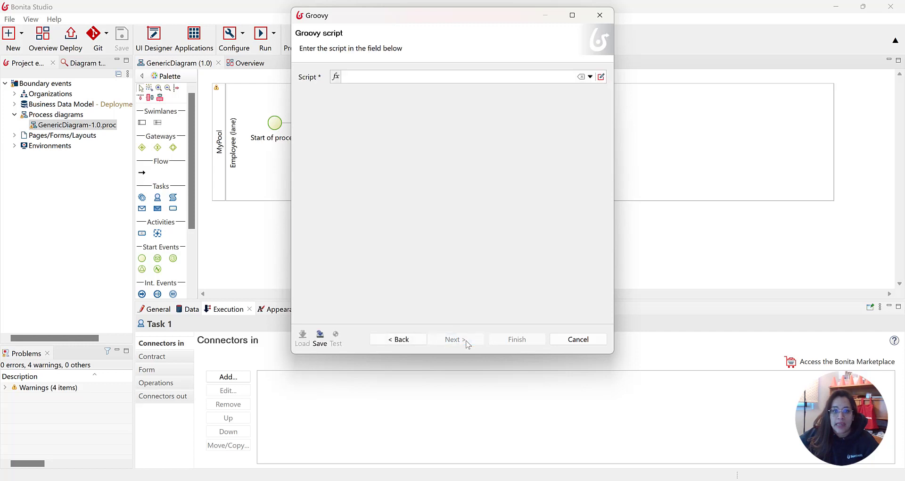
Open the script expression editor and rename the expression task1Script
click(601, 77)
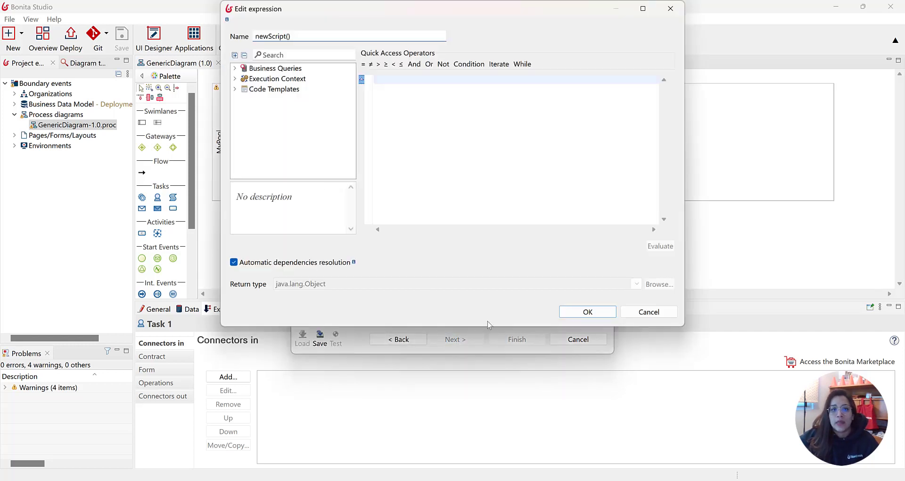
click(485, 127)
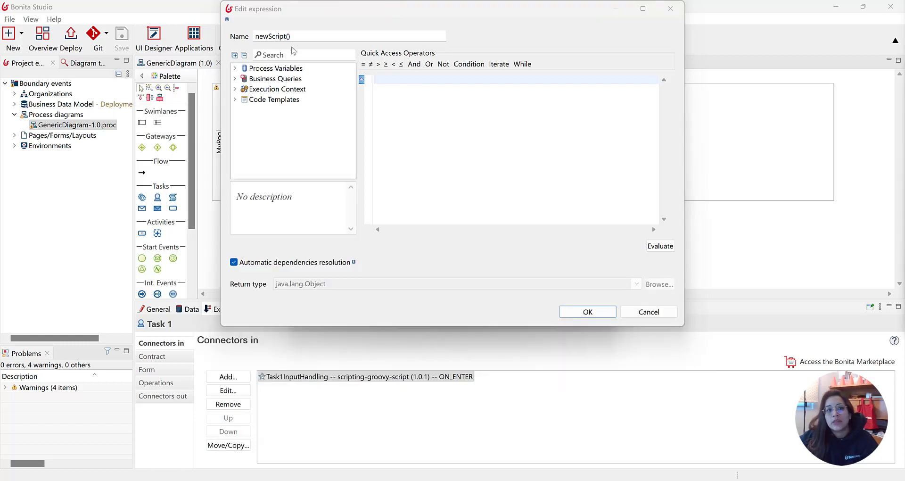
drag(276, 36, 253, 36)
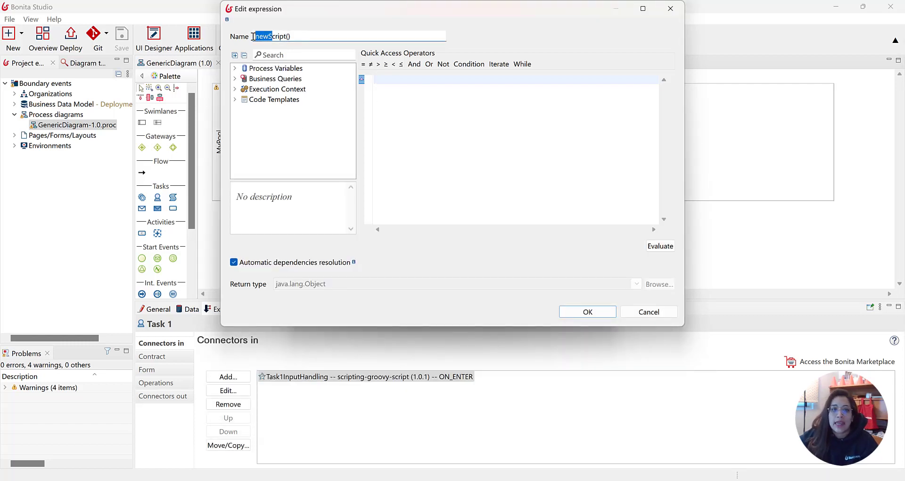
text(task1)
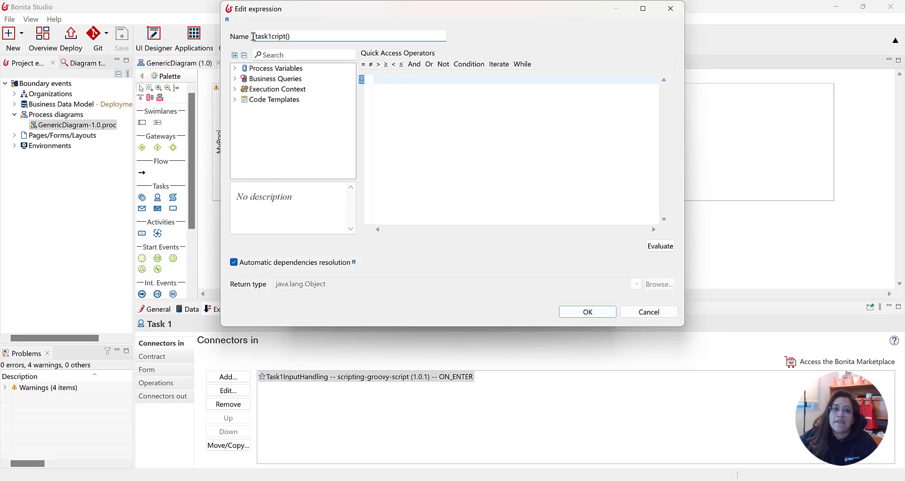
text(S)
Start the script with the condition if (mandatoryVar != null), inserting the mandatoryVar process variable
click(236, 68)
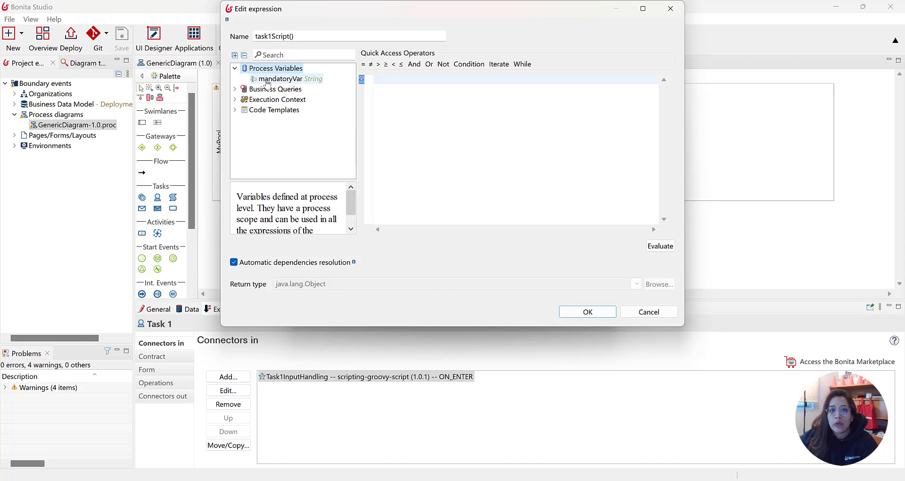
double_click(296, 83)
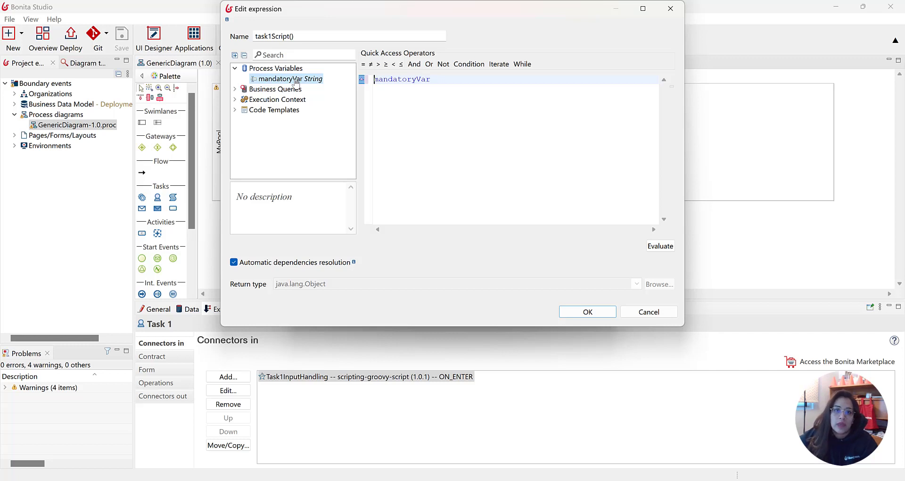
text(if ()
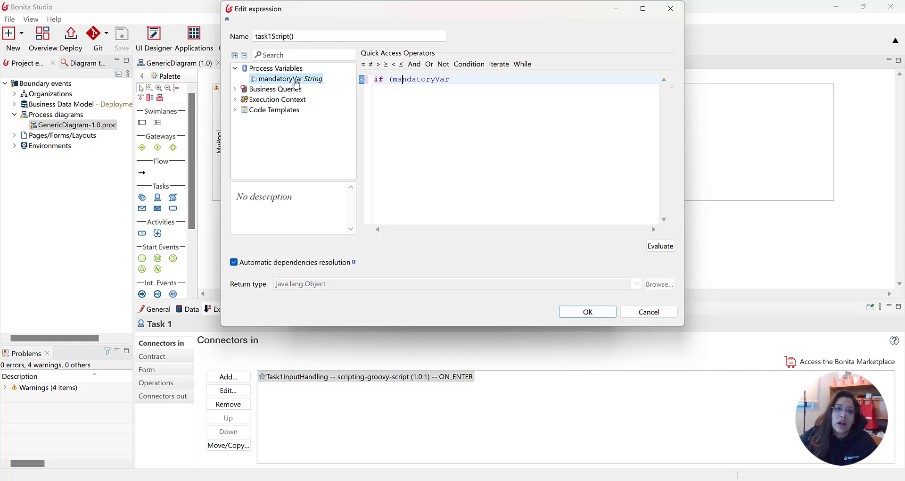
text(= null))
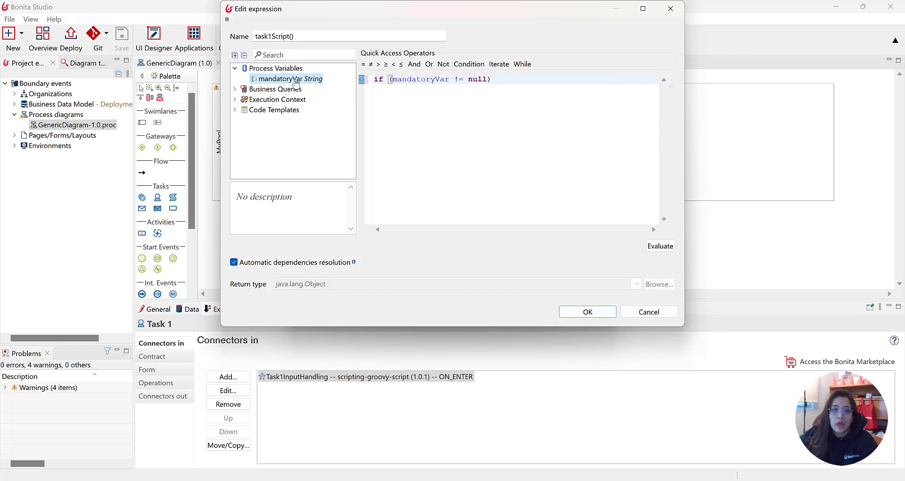
key(Return)
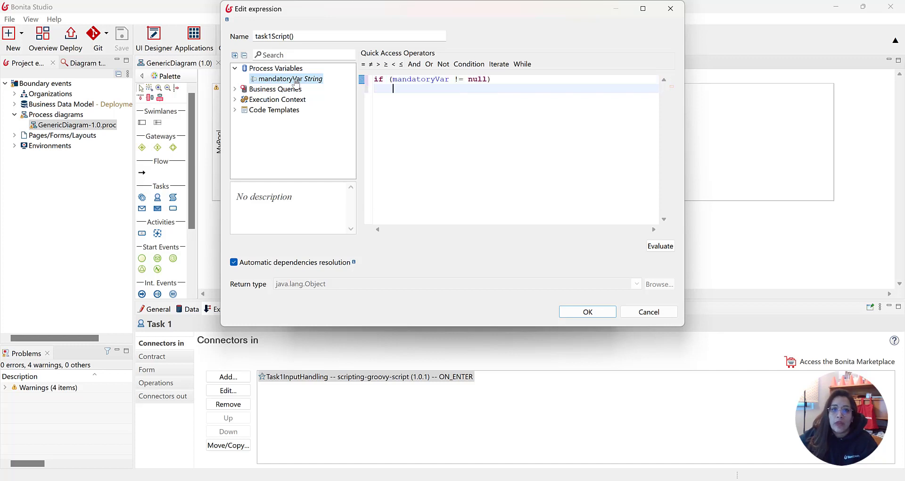
Add return mandatoryVar under the condition, followed by an else line
text(return manda)
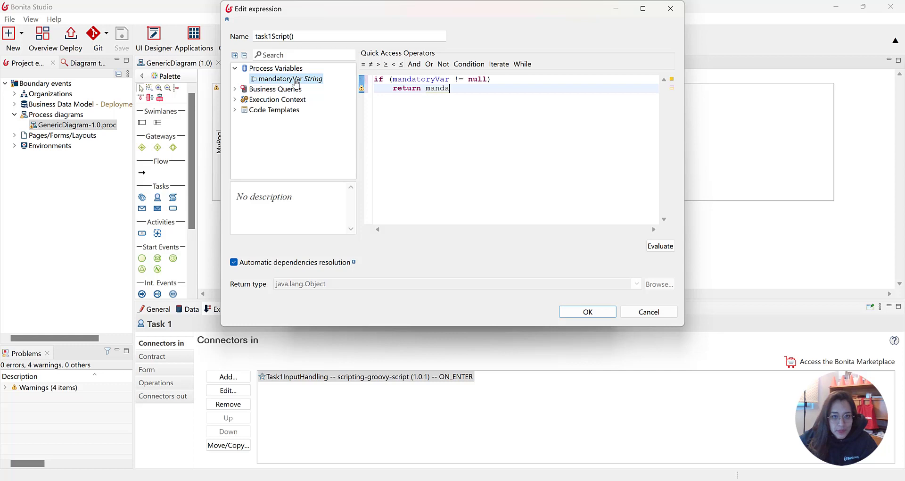
key(ctrl+space)
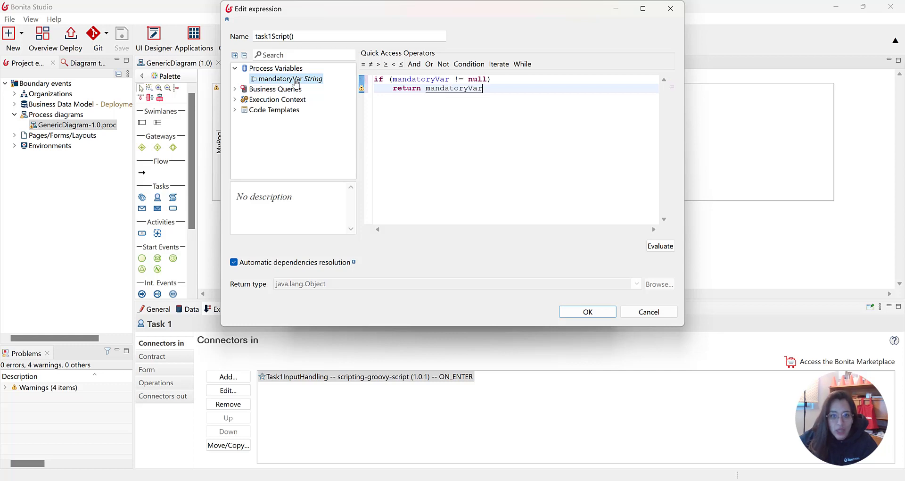
key(Return)
text(else)
key(Return)
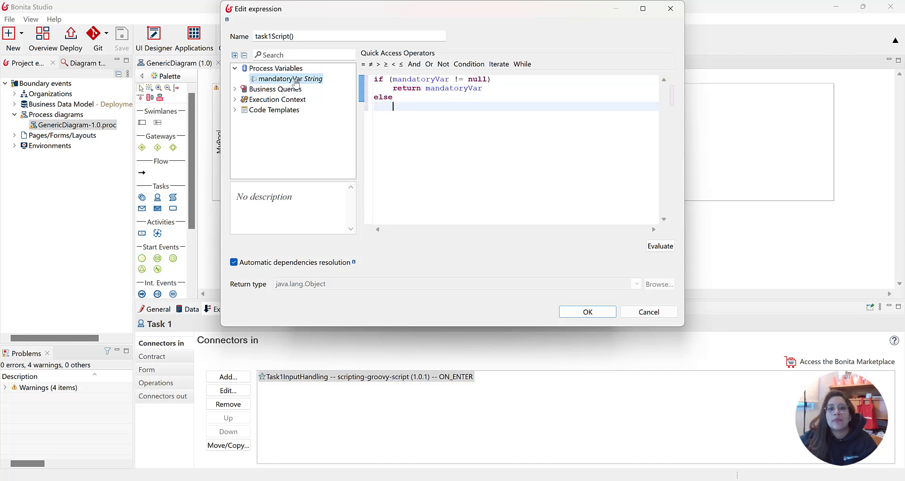
Under the else line, start the statement throw new Exception with an empty string argument
text(throw )
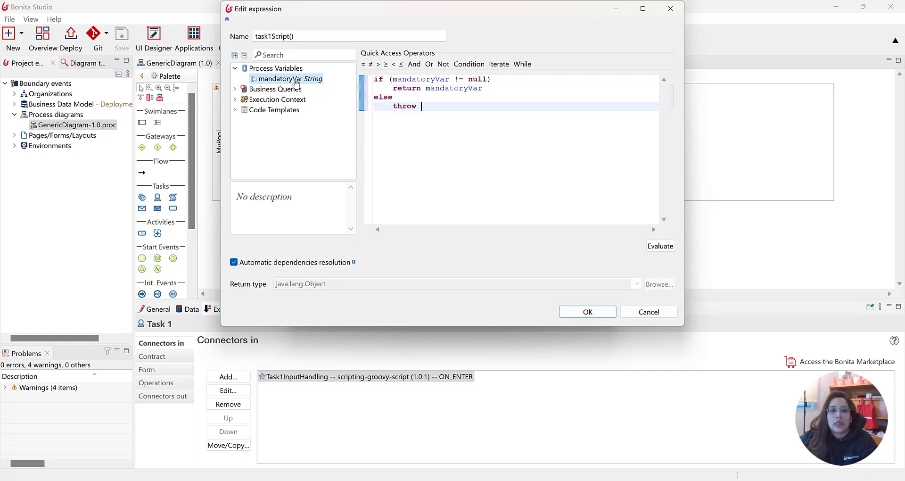
text(new Exc)
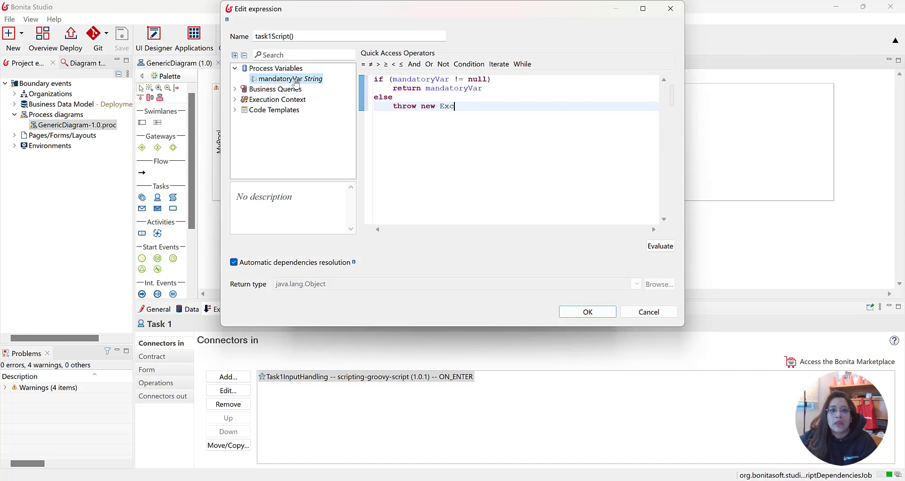
text(petion)
key(BackSpace)
key(BackSpace)
key(BackSpace)
key(BackSpace)
key(BackSpace)
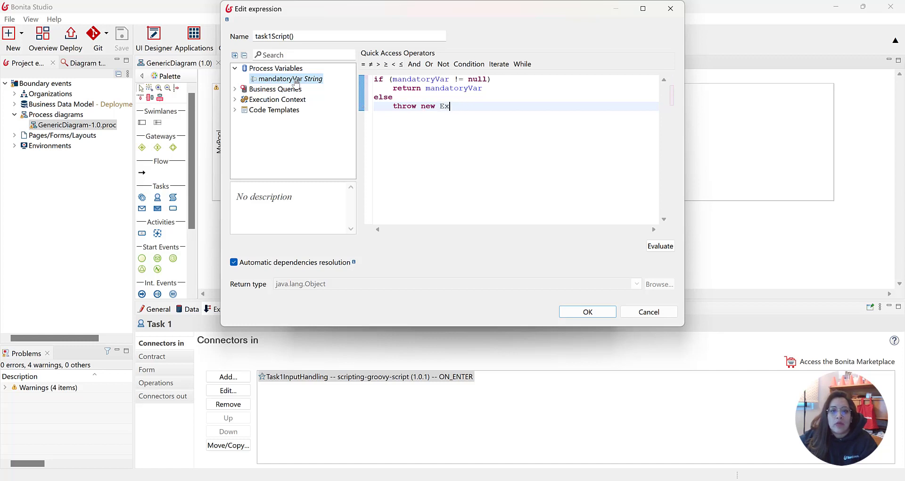
text(ception )
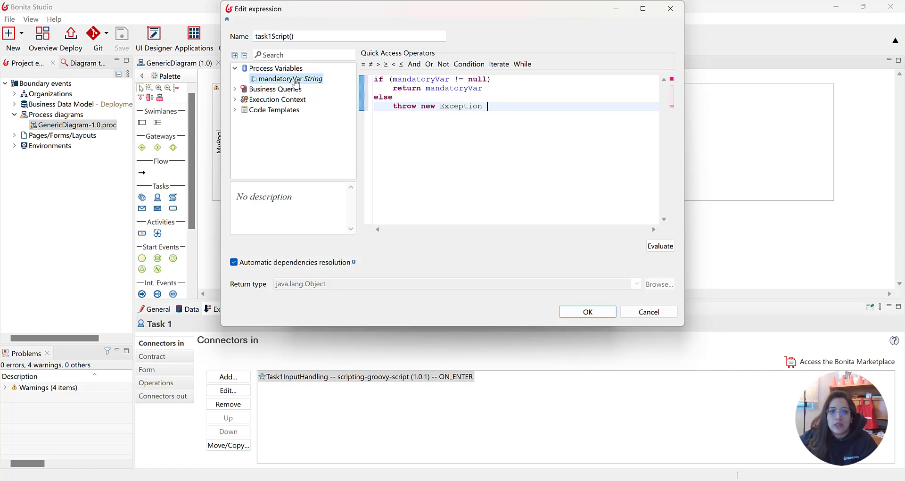
text((""))
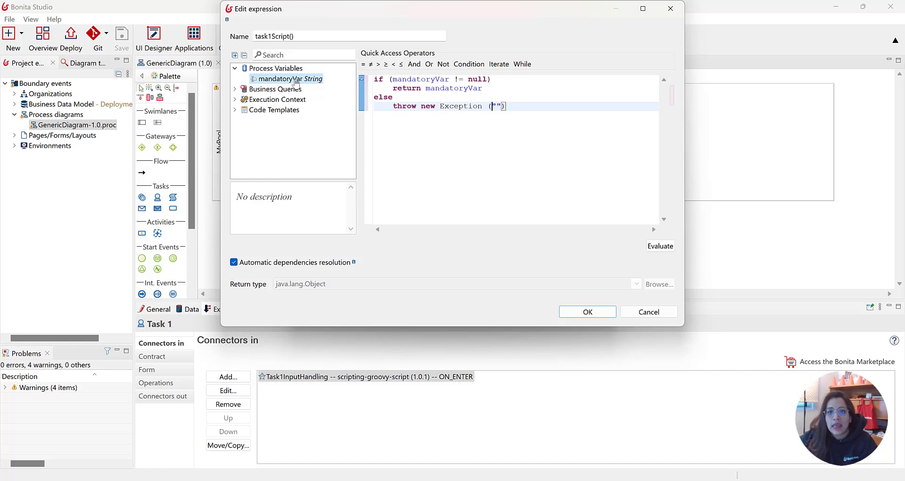
Set the exception message to "mandatoryVar ins invalid: ${mandatoryVar}"
key(BackSpace)
key(Right)
text(m)
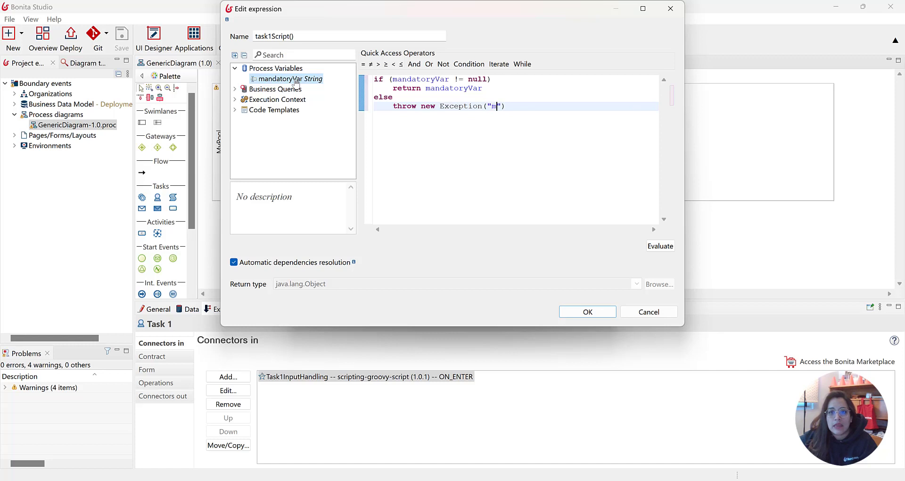
text(andatoryVar)
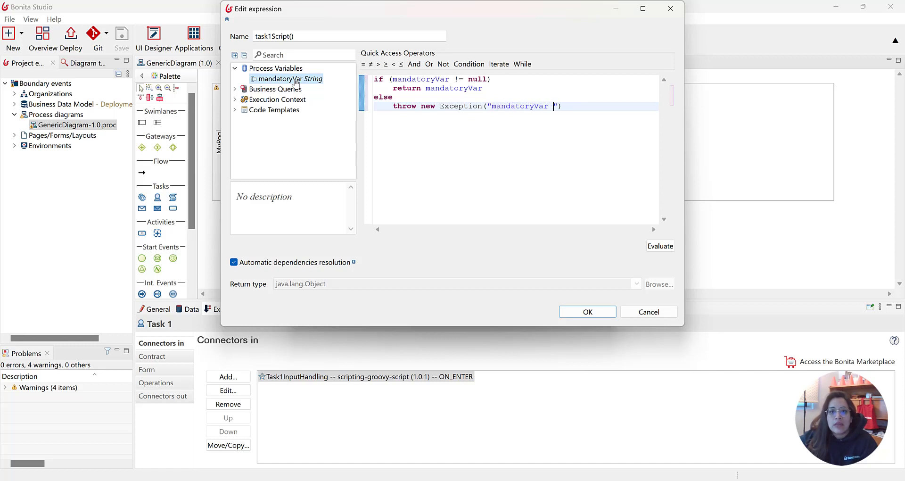
text( ins invalid: $)
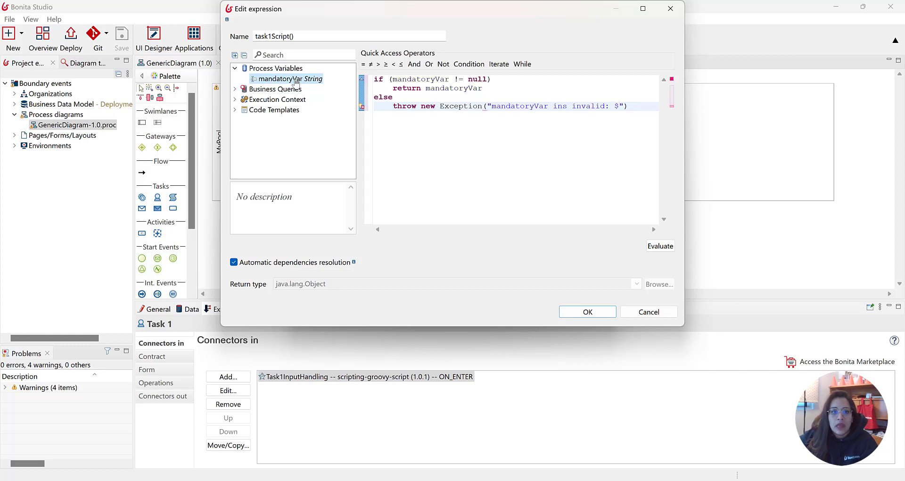
text({mandatoryVar)
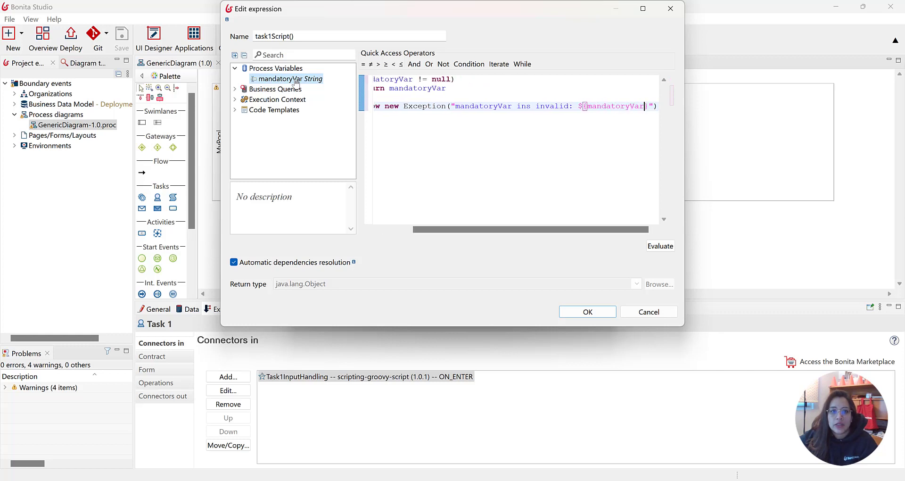
text(})
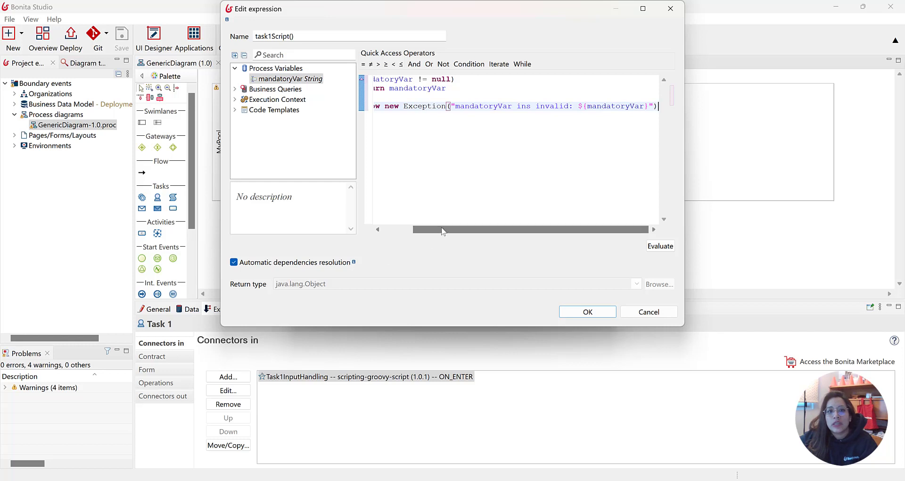
Insert the comment // logic to check variable is valid above the if condition
drag(443, 230, 368, 232)
click(378, 79)
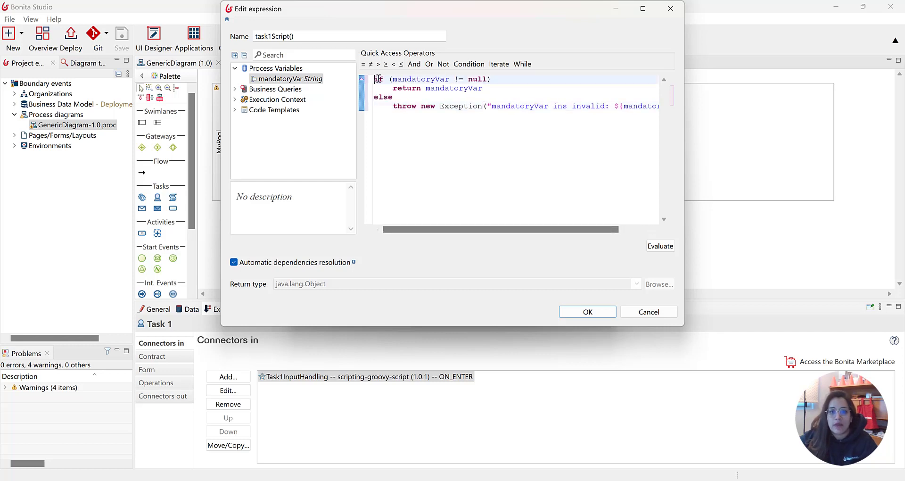
key(Return)
key(Up)
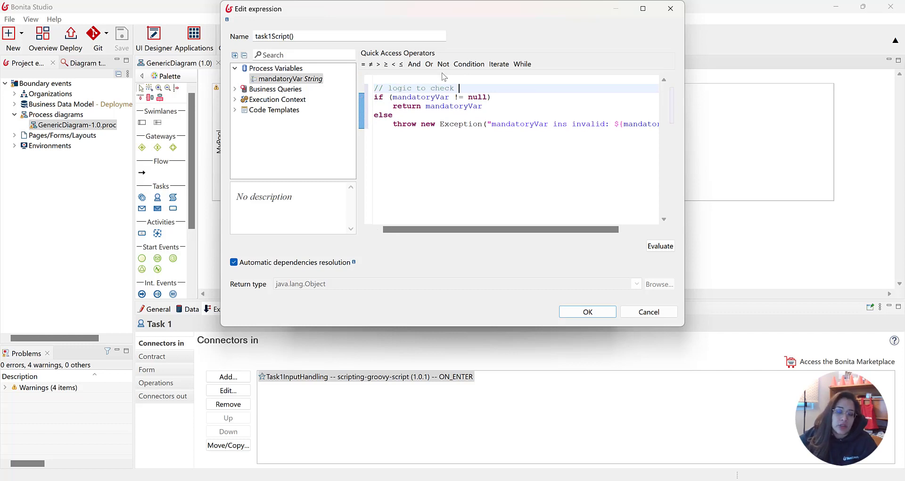
text(// logic to check variable is valid)
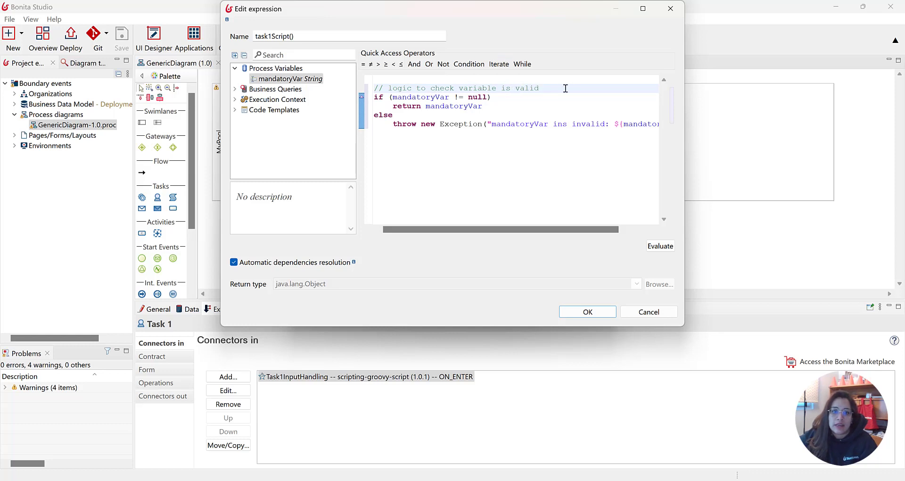
Add the comment // if not throw an exception on a new line above else
drag(565, 88, 365, 92)
key(ctrl+c)
click(535, 111)
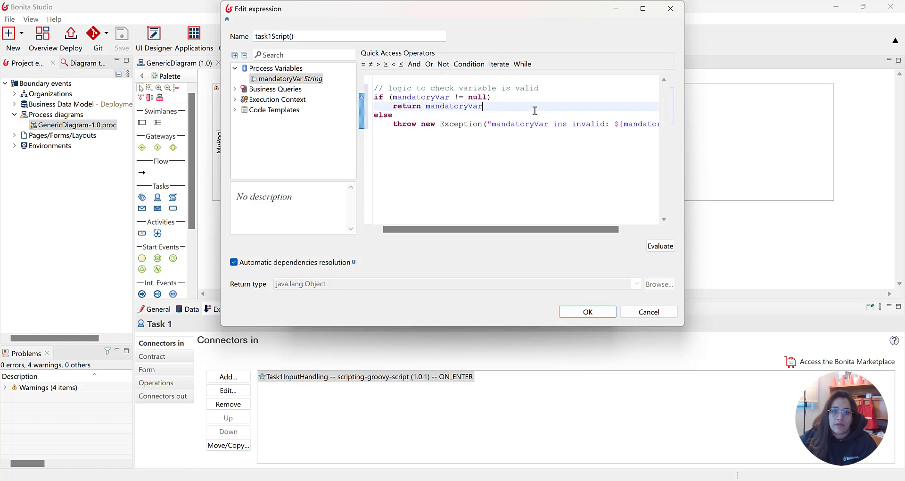
key(Return)
key(ctrl+v)
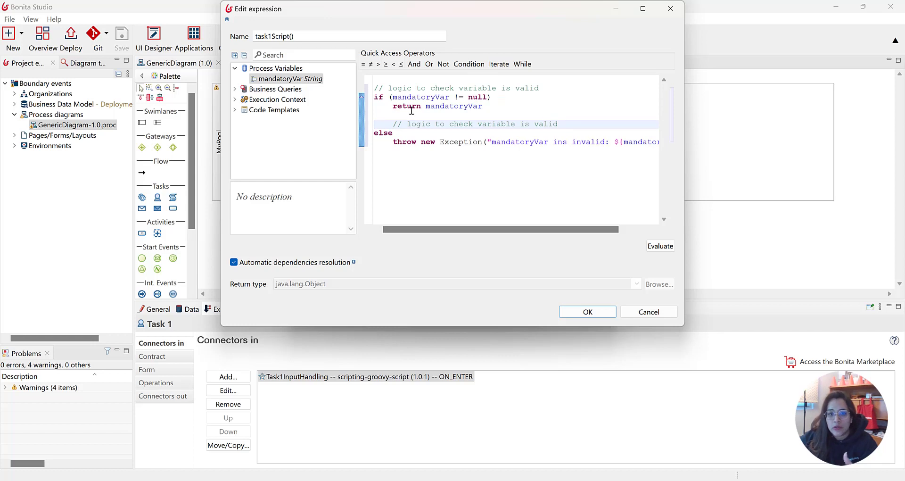
click(396, 120)
key(BackSpace)
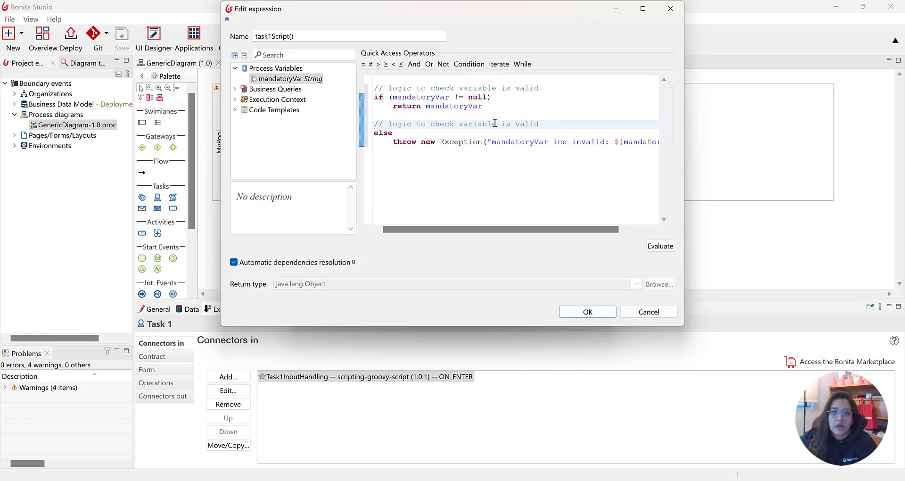
drag(606, 123, 389, 123)
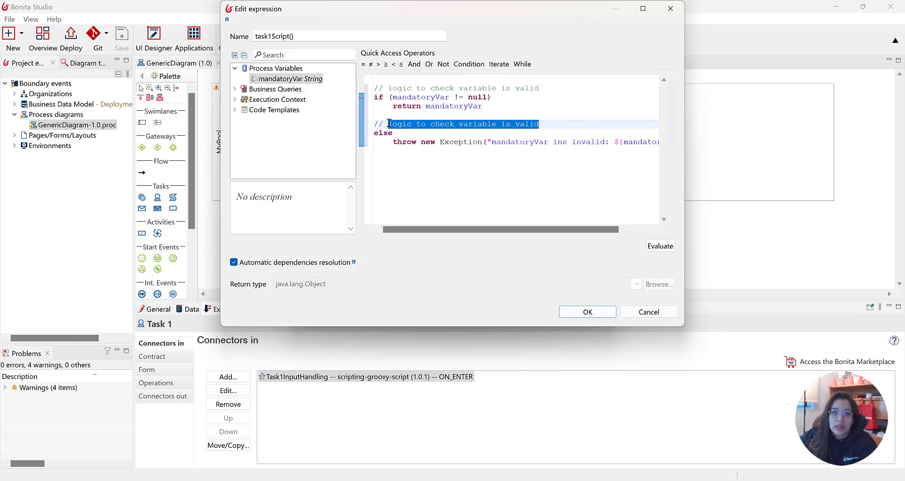
text(if not, enter)
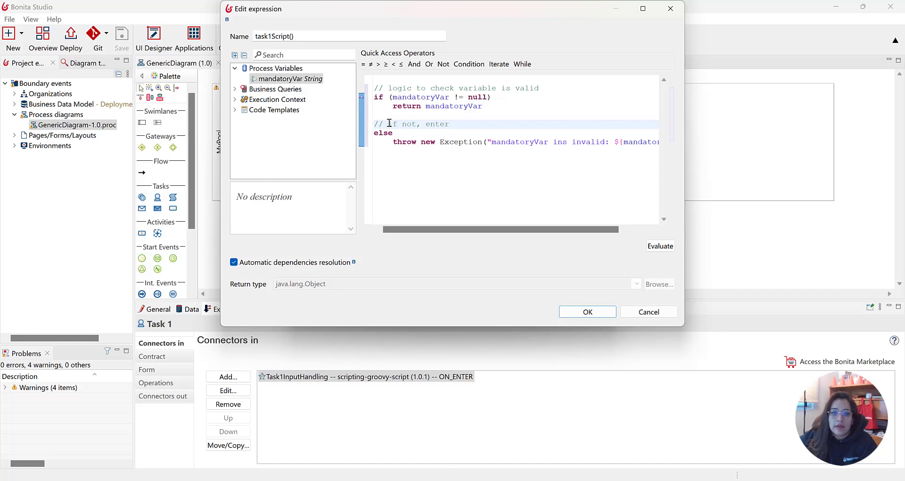
key(BackSpace)
key(BackSpace)
key(BackSpace)
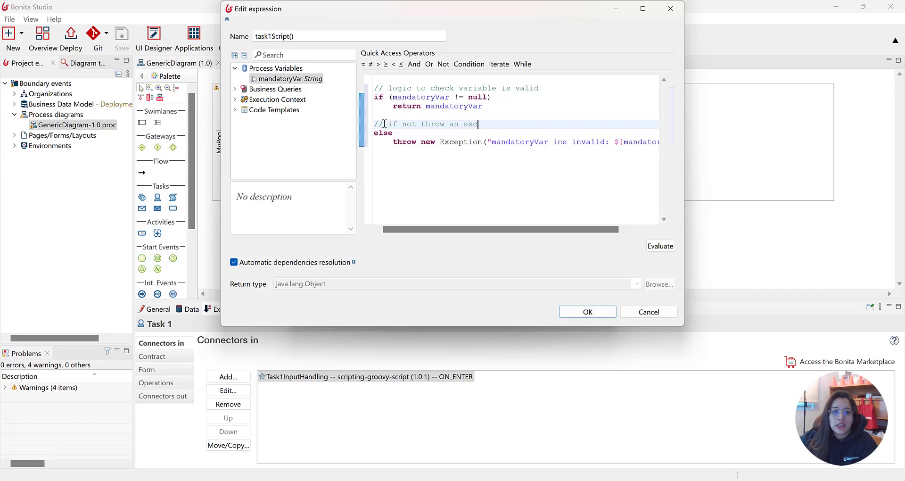
text(eption)
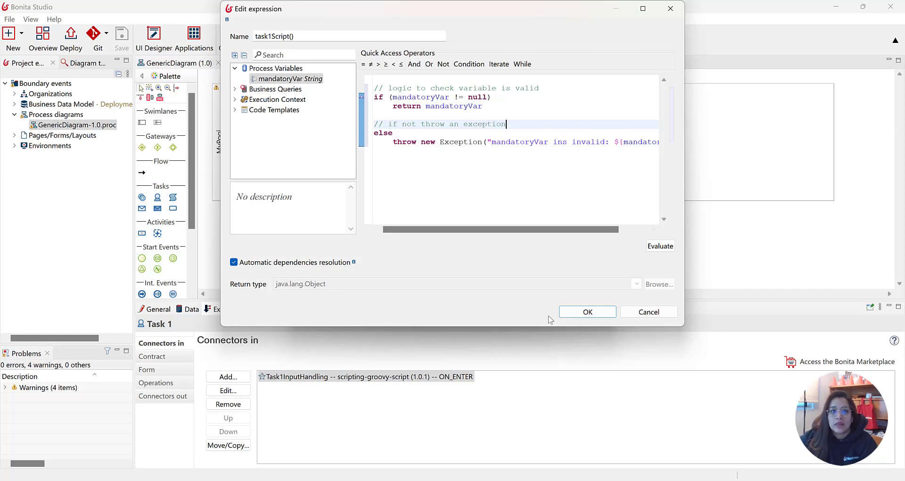
Confirm the task1Script expression, finish the Groovy connector wizard, and save the diagram
click(584, 312)
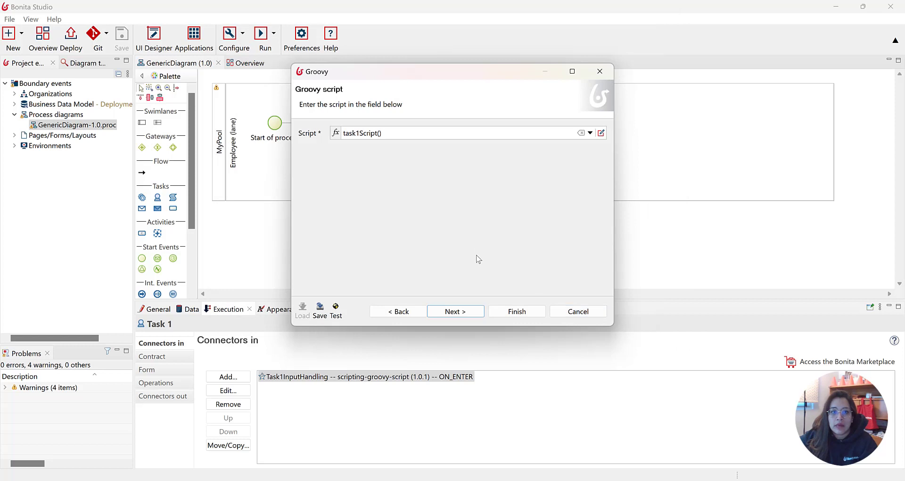
click(455, 311)
click(498, 312)
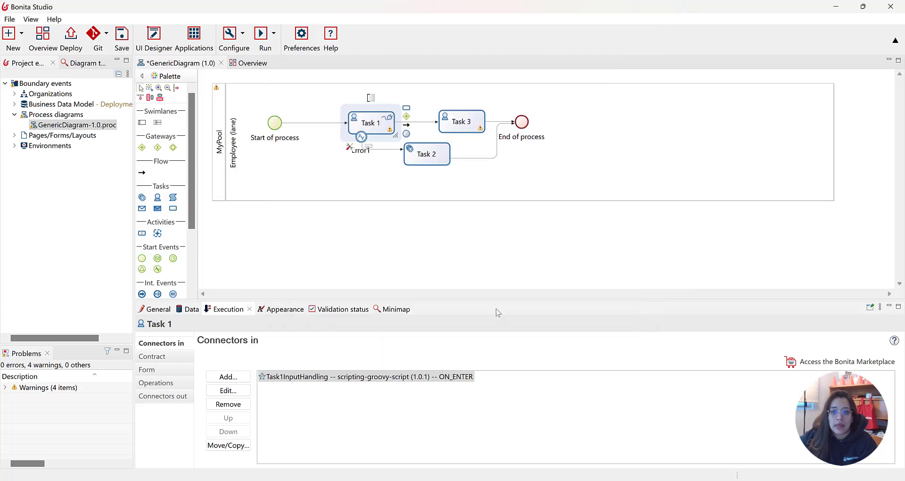
key(ctrl+s)
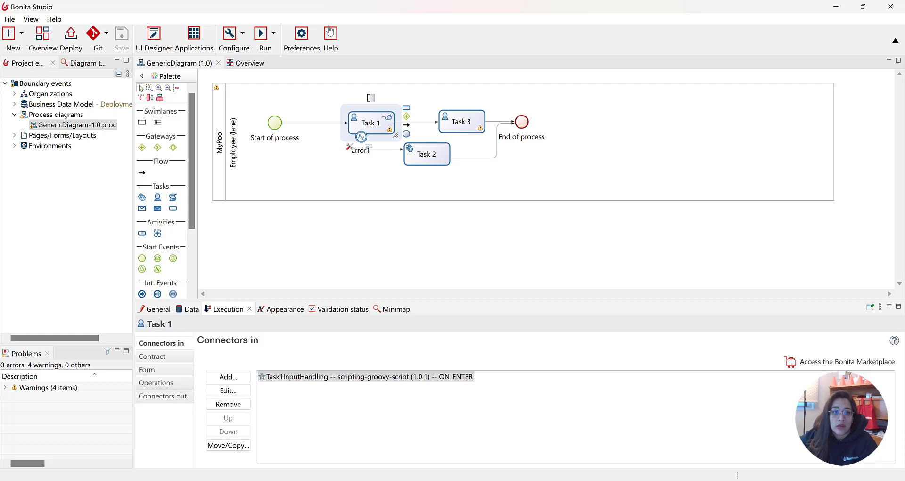
Run the process and start a new MyPool case in the user application
click(261, 35)
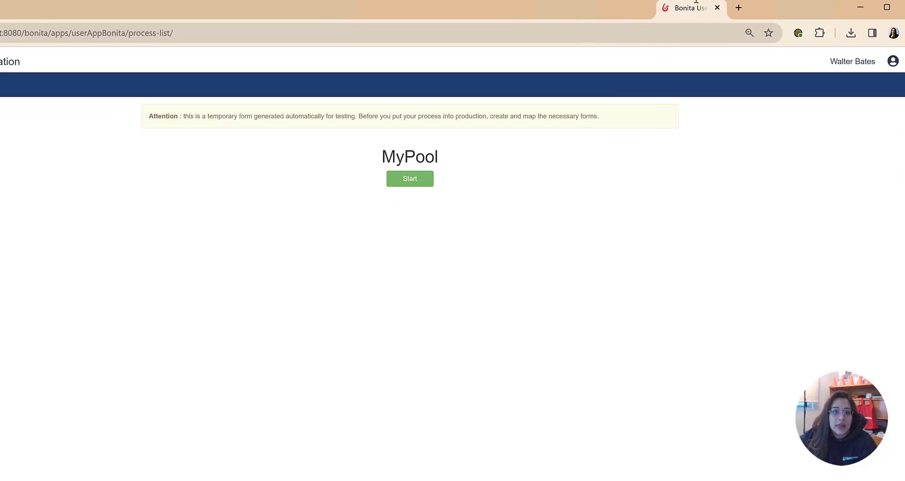
double_click(696, 2)
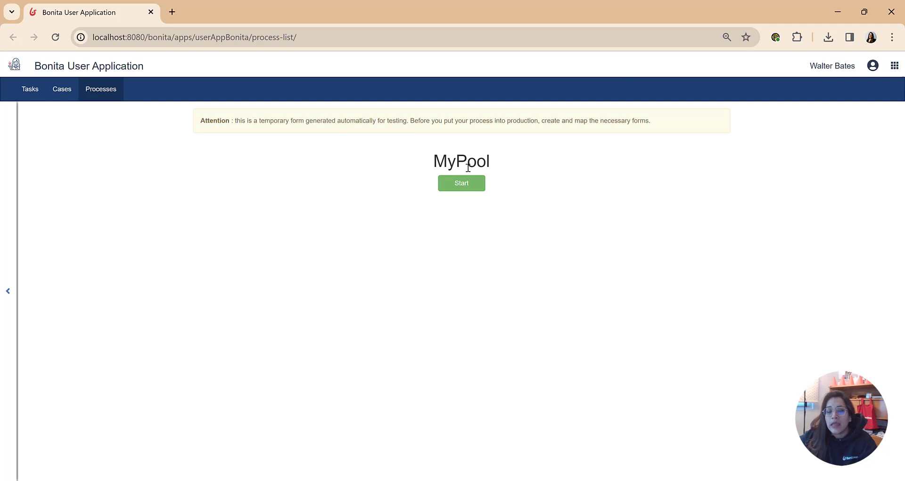
drag(495, 160, 437, 159)
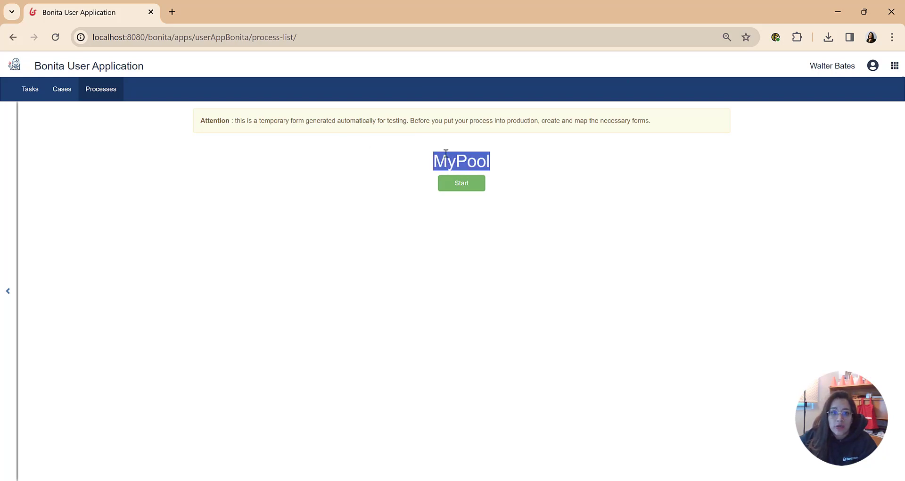
click(473, 189)
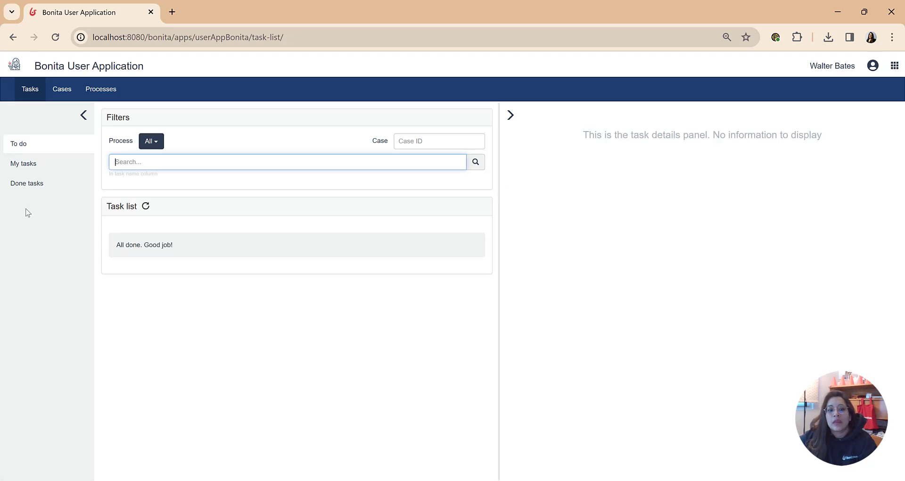
Review the user application's task lists and the open and archived cases for the new case
click(40, 186)
click(44, 151)
click(63, 88)
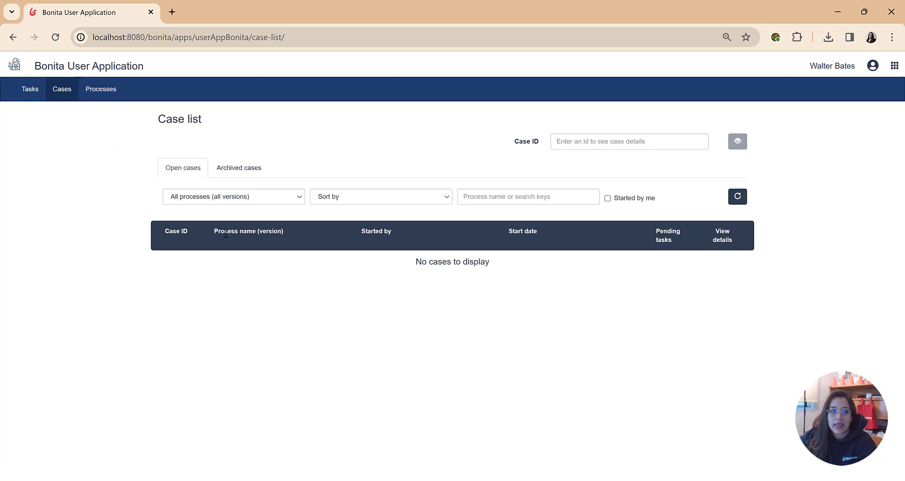
click(251, 167)
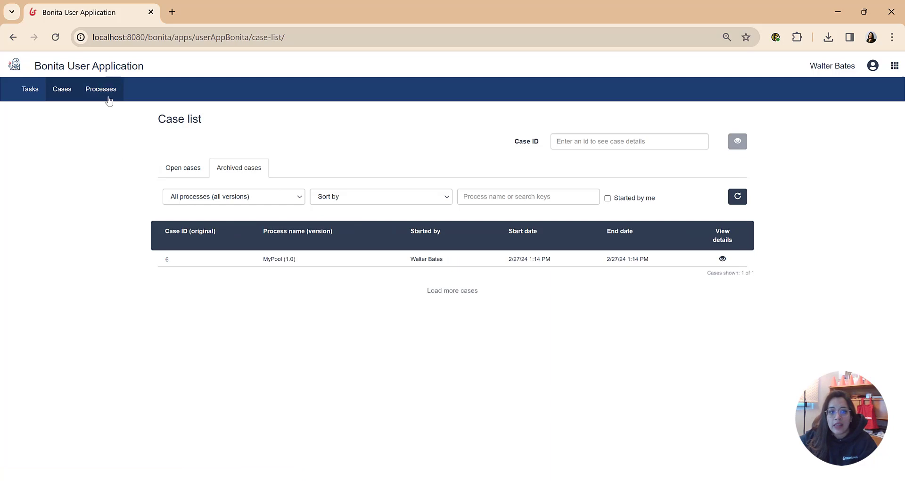
Switch to the Bonita Administrator Application and inspect the failed flow nodes, pending tasks and done tasks
click(894, 65)
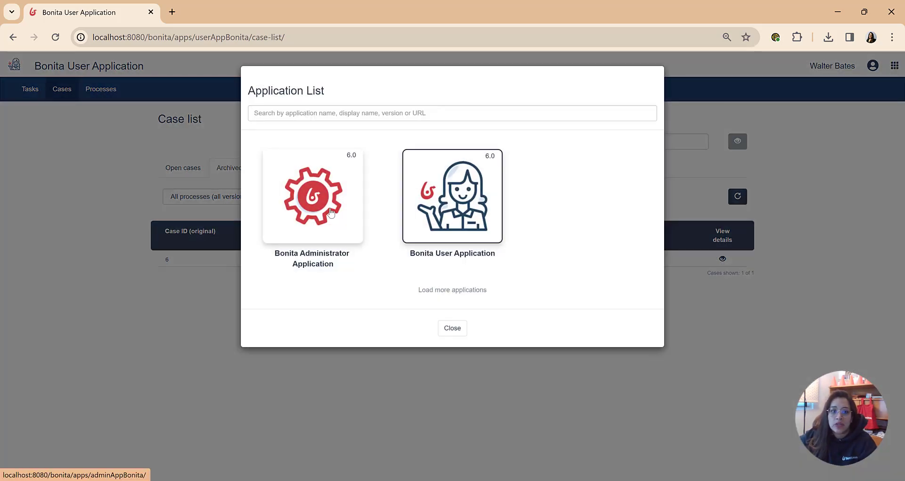
click(331, 212)
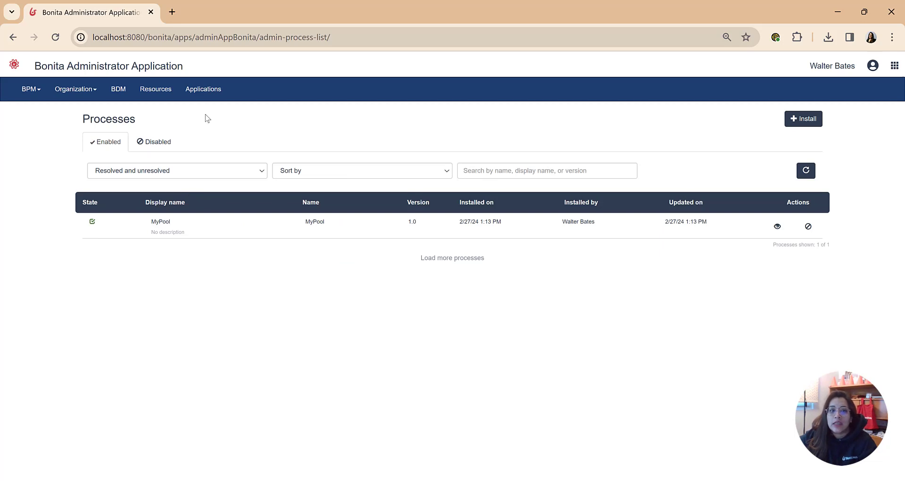
click(31, 89)
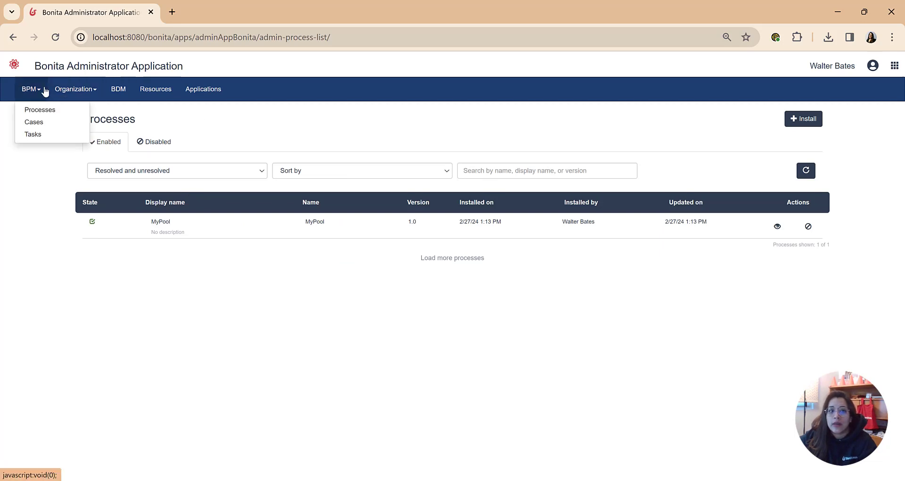
click(35, 136)
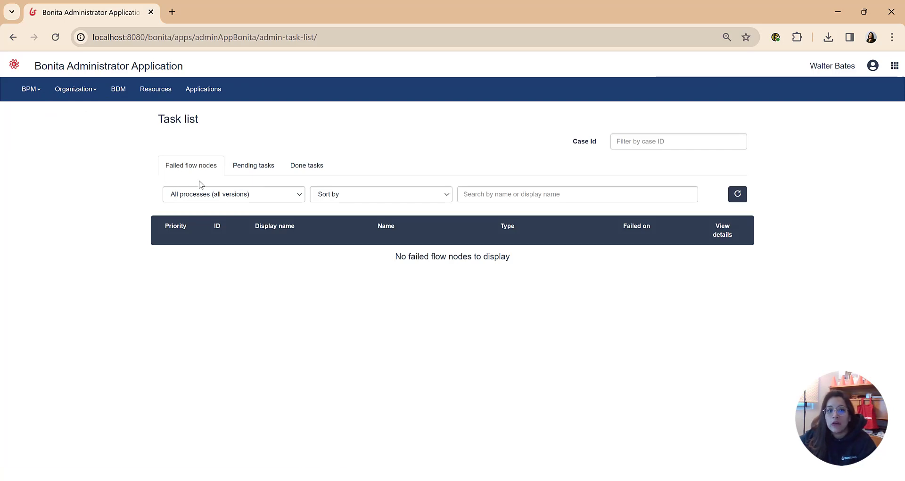
click(237, 173)
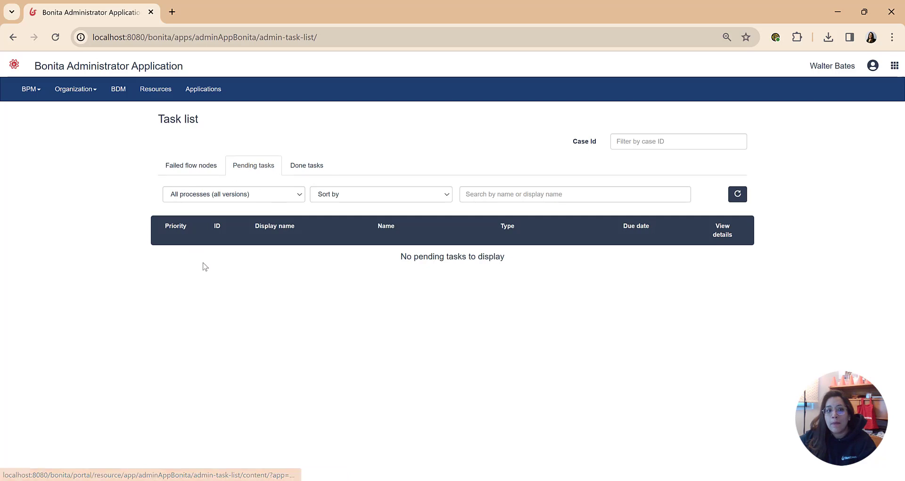
click(301, 172)
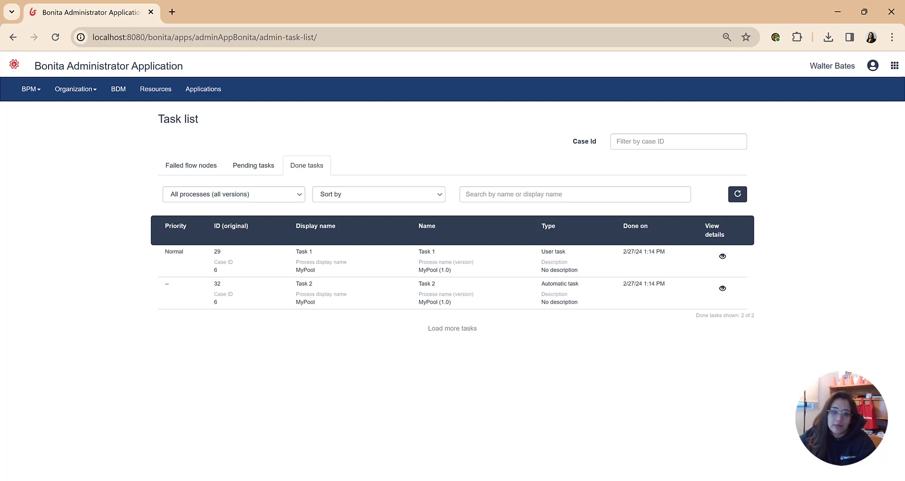
Open the Bonita Engine log in the Studio and examine the connector exception about mandatoryVar at the end of the log
key(alt+Tab)
click(54, 18)
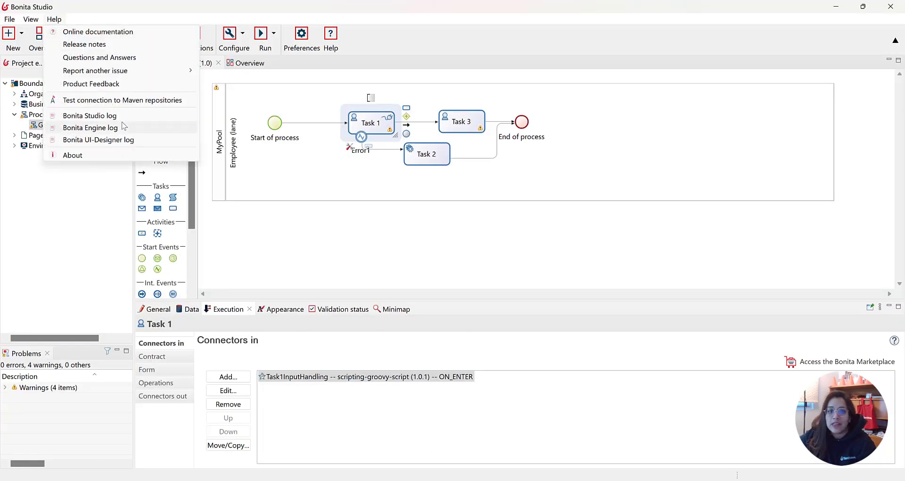
click(91, 128)
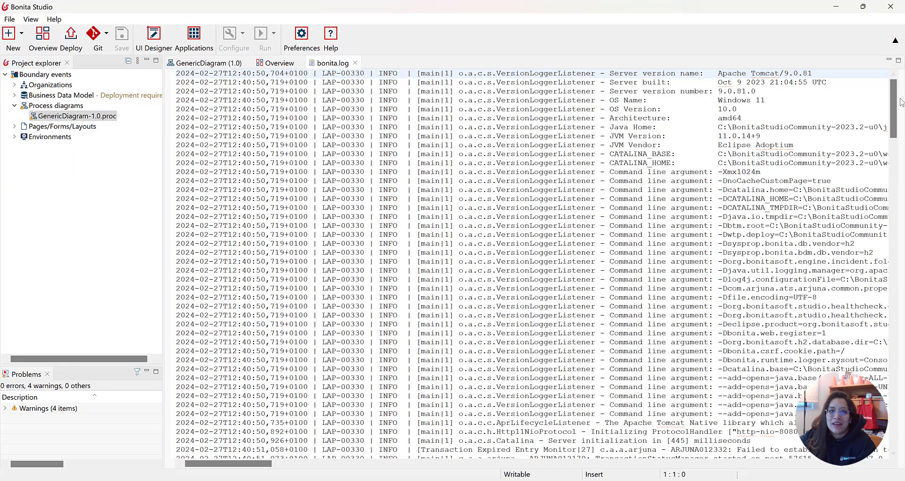
drag(894, 102, 893, 413)
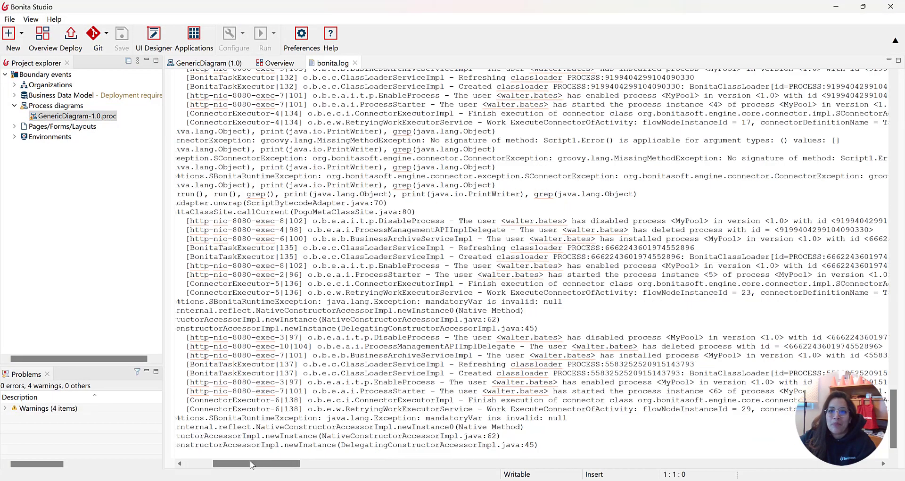
drag(251, 463, 244, 464)
drag(797, 418, 251, 417)
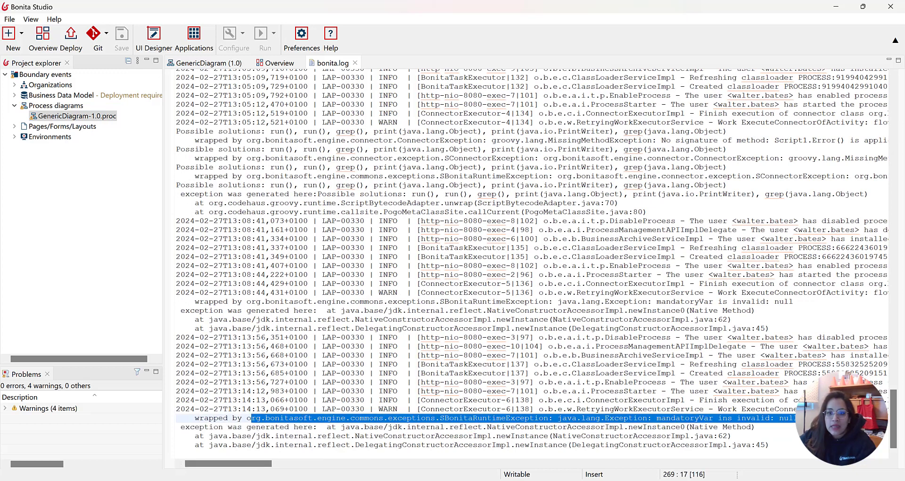
click(713, 418)
drag(713, 418, 658, 418)
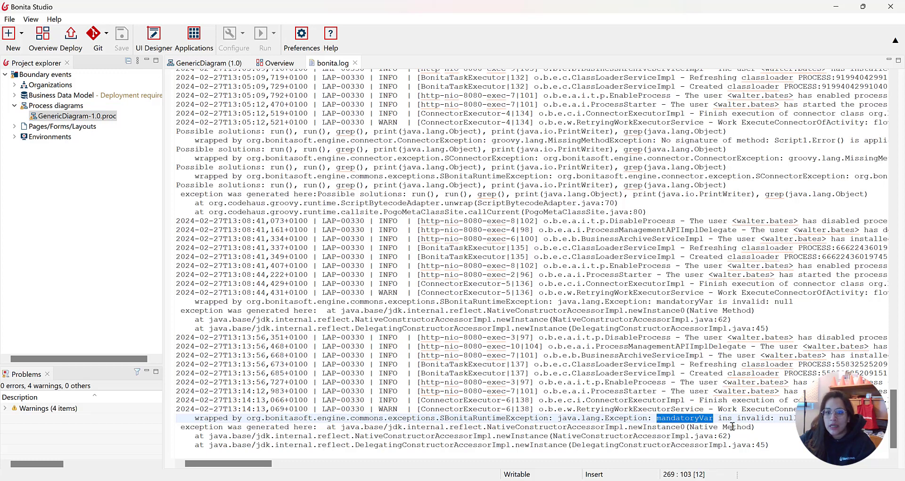
drag(798, 418, 783, 419)
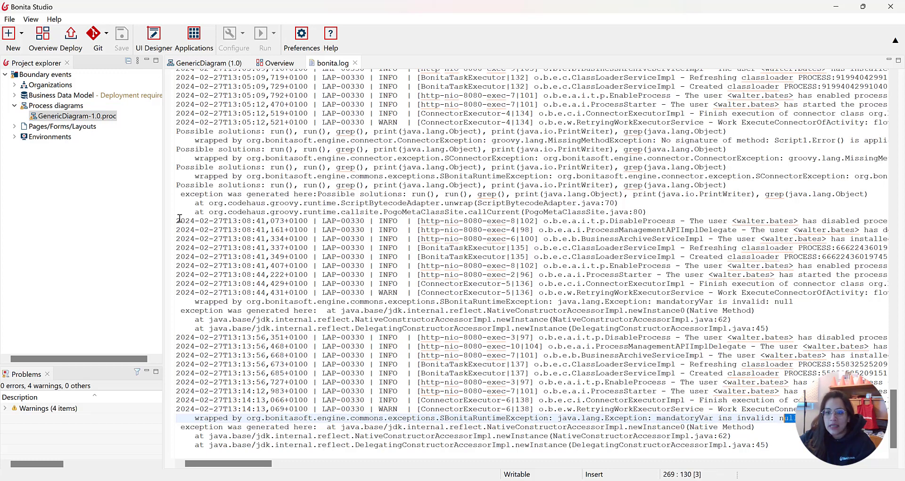
Open the Task 1 Groovy connector's task1Script expression and change the condition to mandatoryVar == null
click(355, 63)
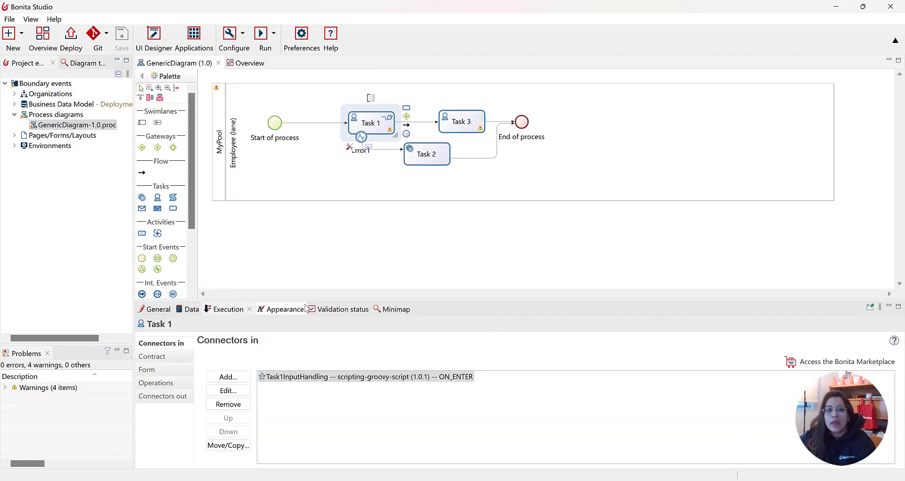
double_click(327, 377)
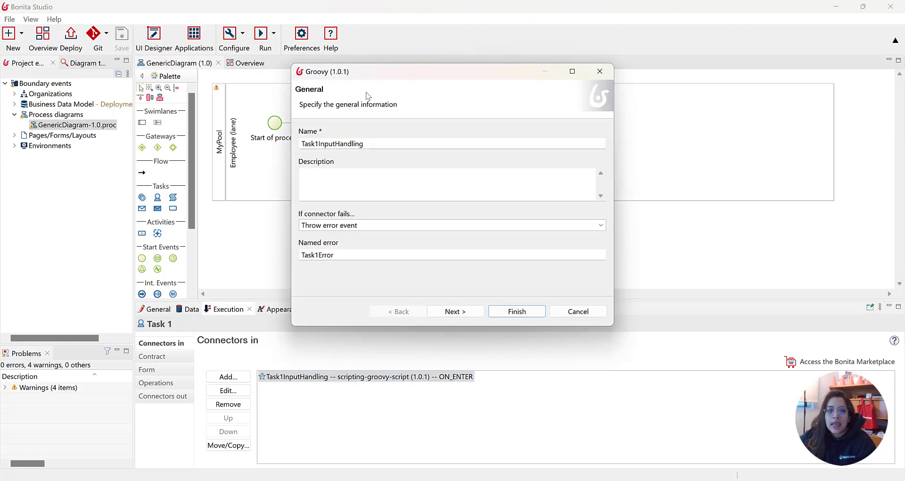
click(478, 309)
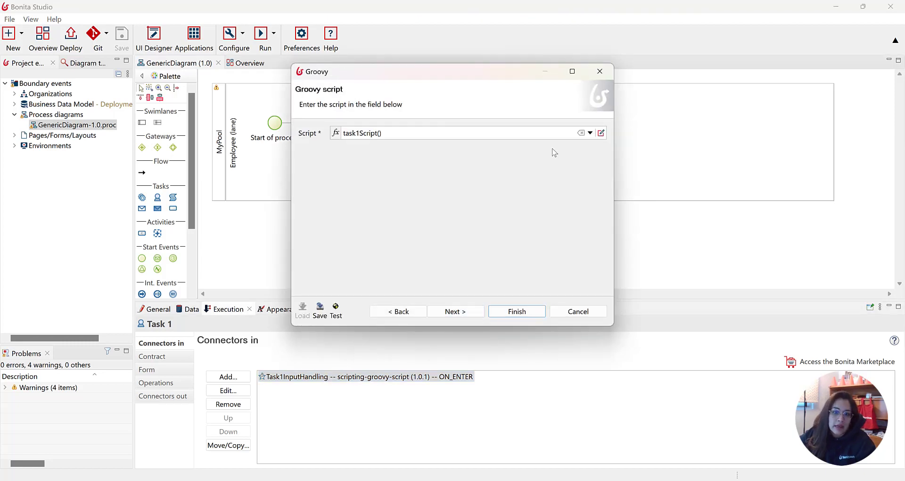
click(596, 132)
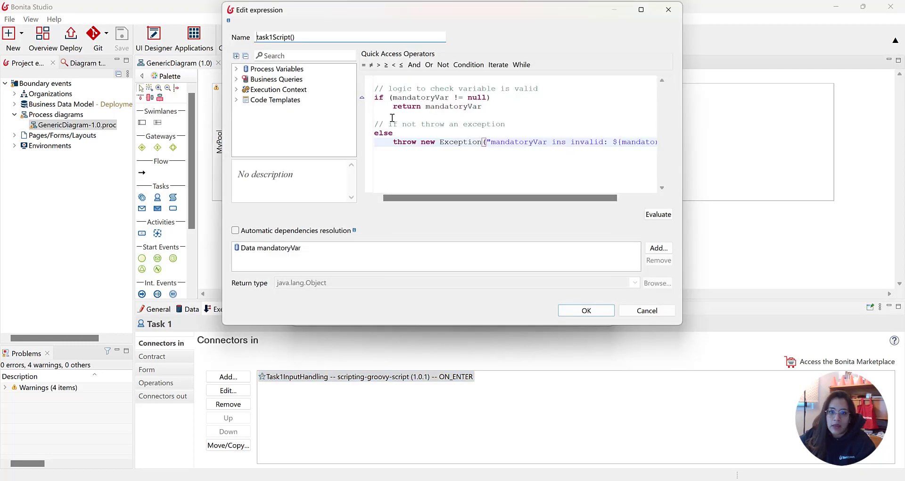
click(458, 97)
key(BackSpace)
text(=)
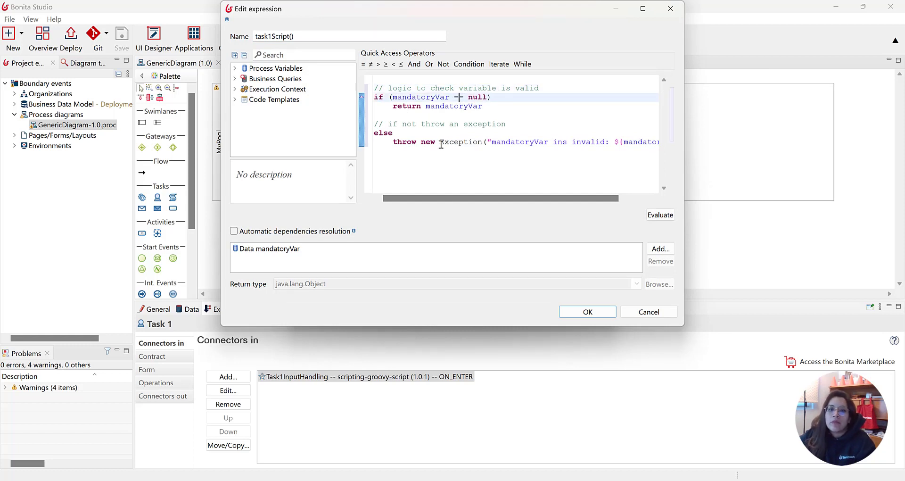
Correct the exception message to read "mandatoryVar is invalid" and confirm the expression
click(563, 141)
key(BackSpace)
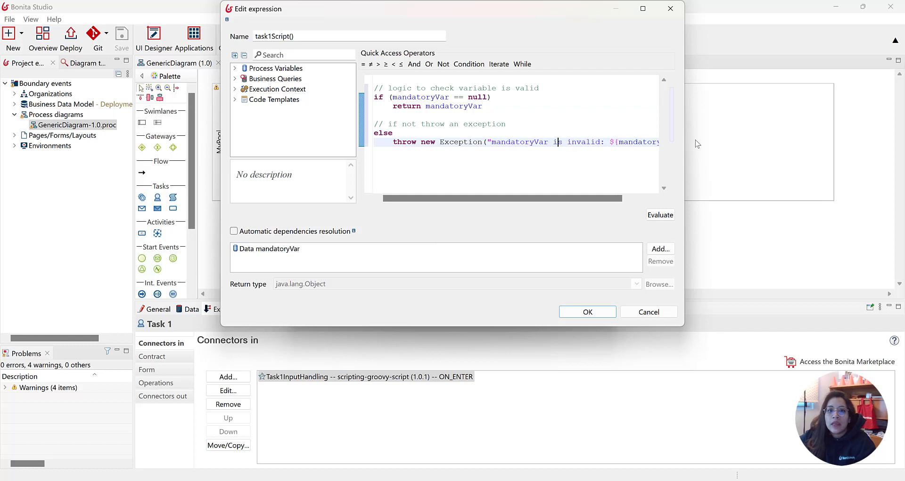
click(440, 97)
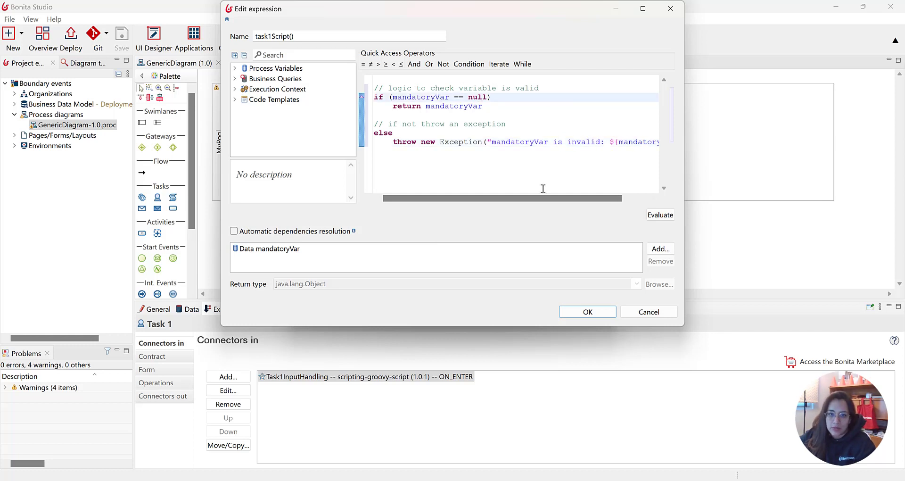
drag(518, 198, 599, 201)
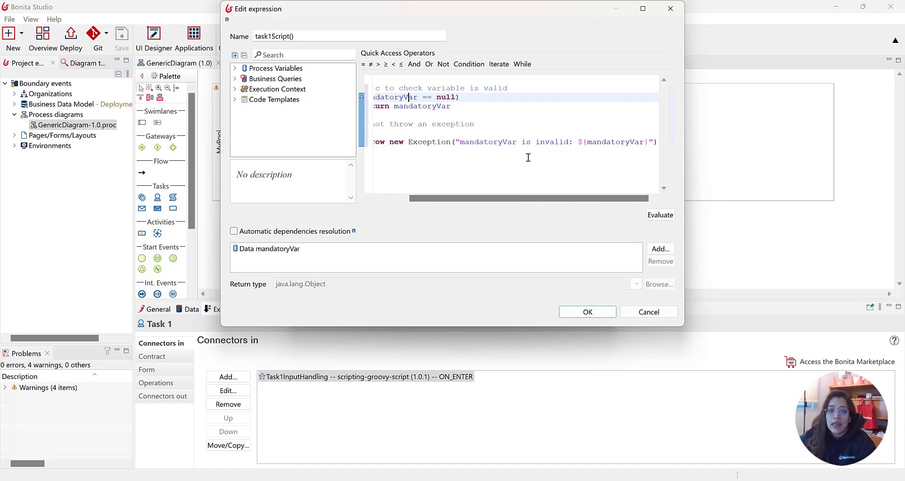
click(583, 313)
Finish the Groovy connector wizard and save the diagram
click(451, 310)
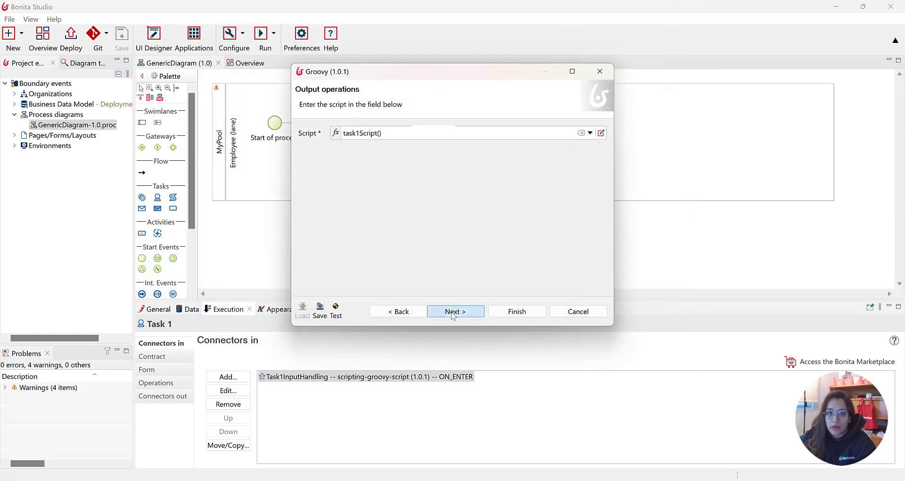
click(516, 311)
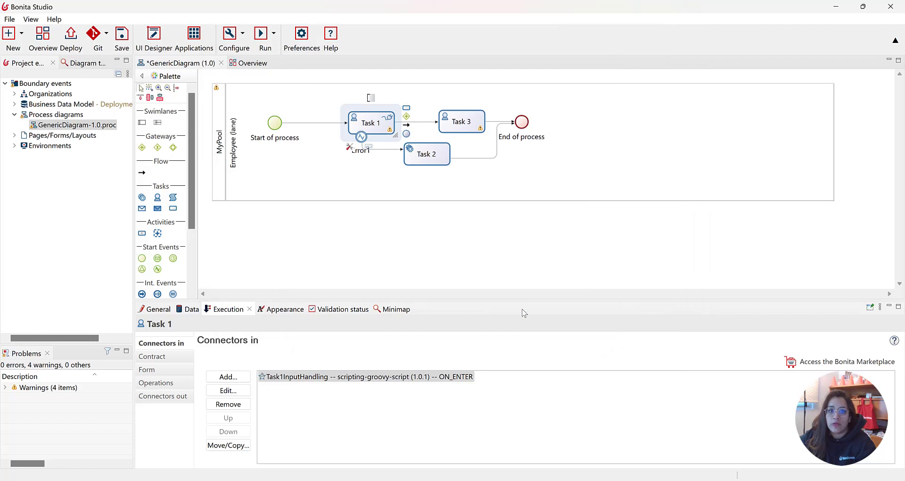
key(ctrl+s)
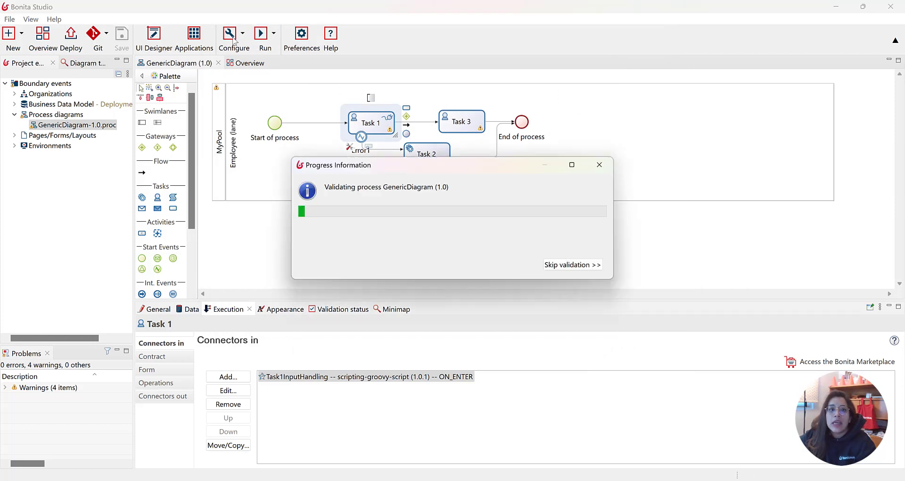
Run the process and start a new MyPool case in the user application
click(261, 34)
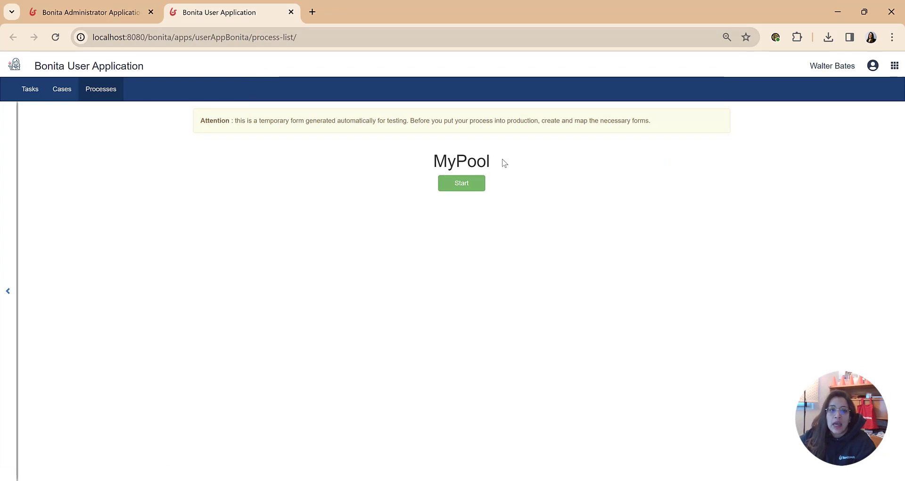
drag(504, 163, 394, 170)
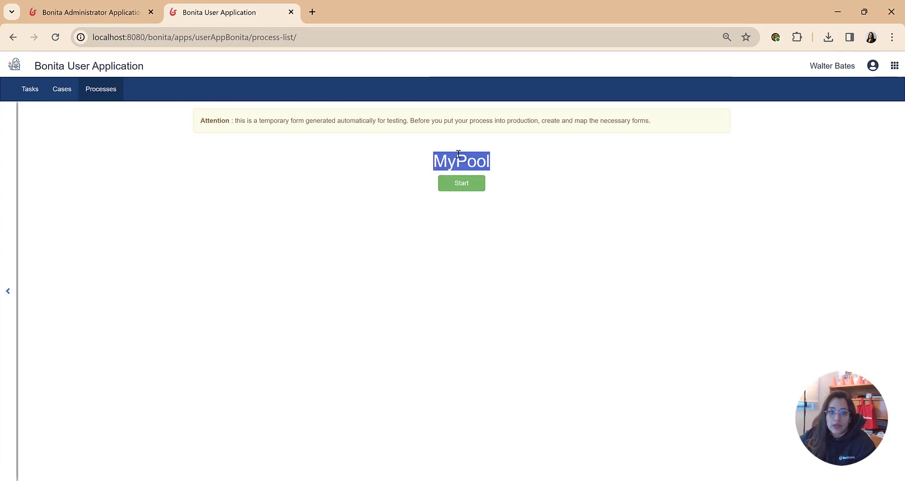
click(476, 185)
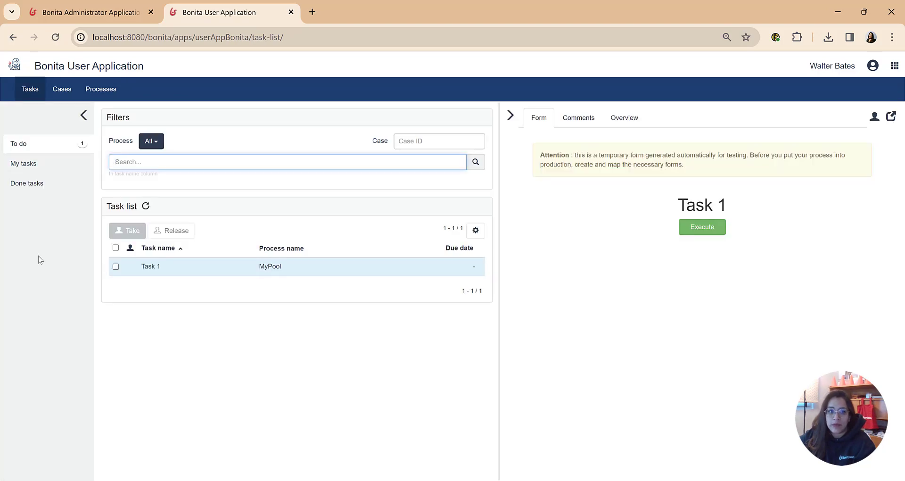
Take Task 1 from the To do list and execute it
click(116, 266)
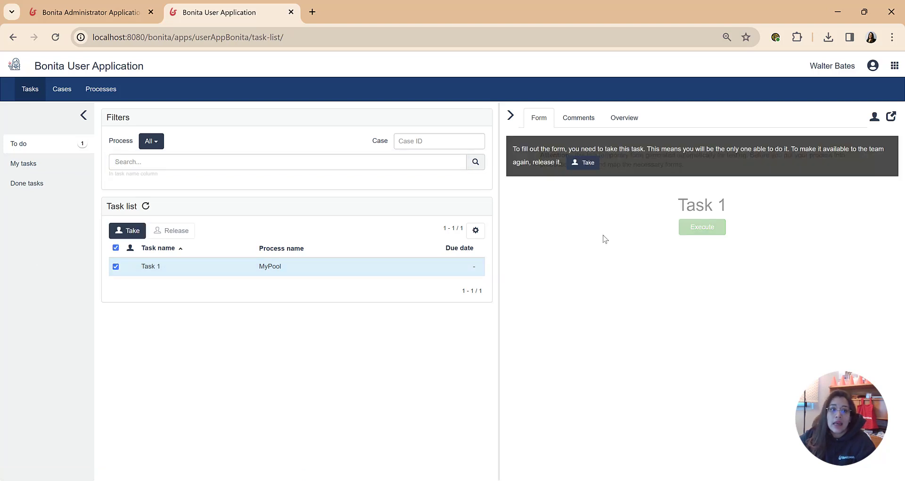
click(582, 166)
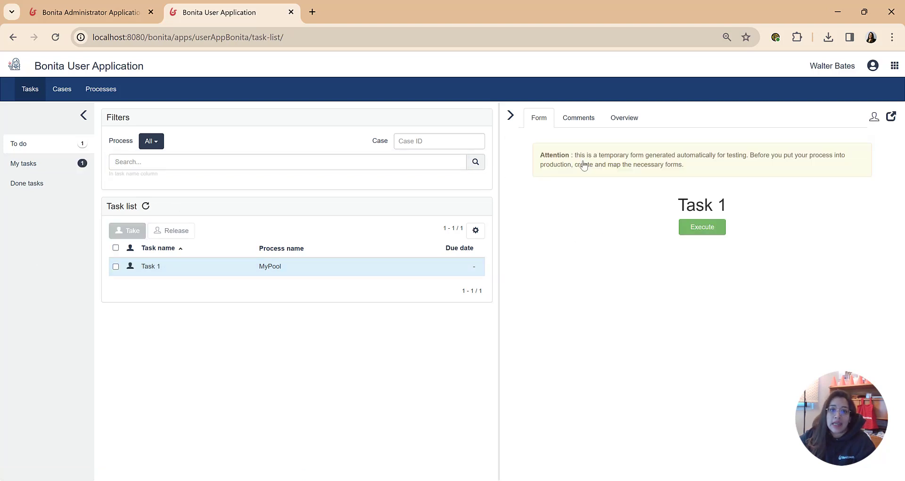
click(699, 227)
Return to the To do list, take Task 3 and execute it
click(70, 164)
click(57, 143)
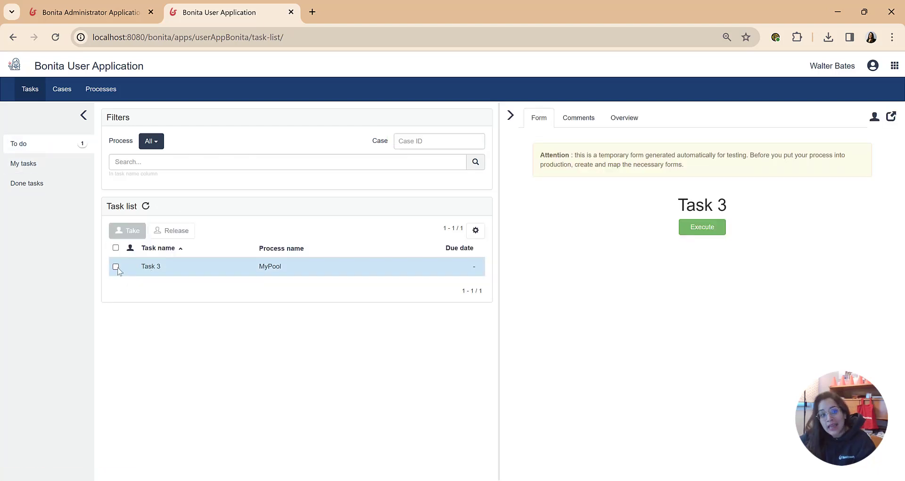
click(115, 266)
click(586, 165)
click(714, 226)
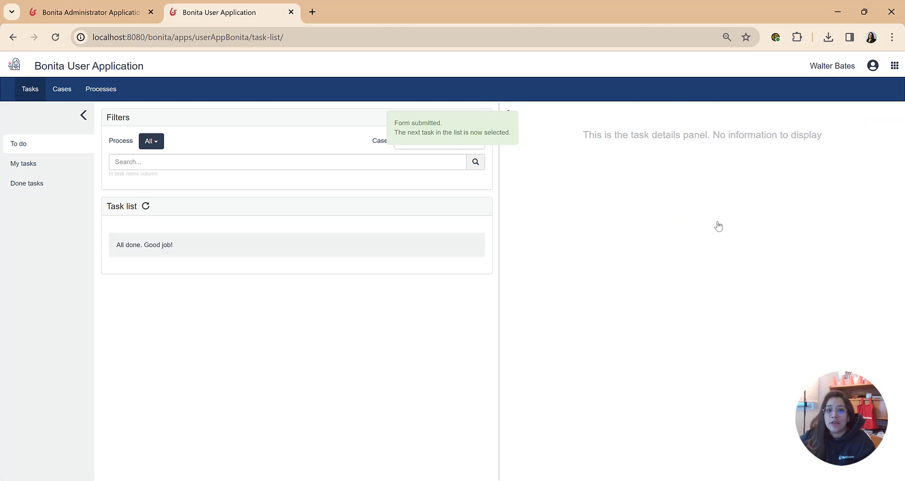